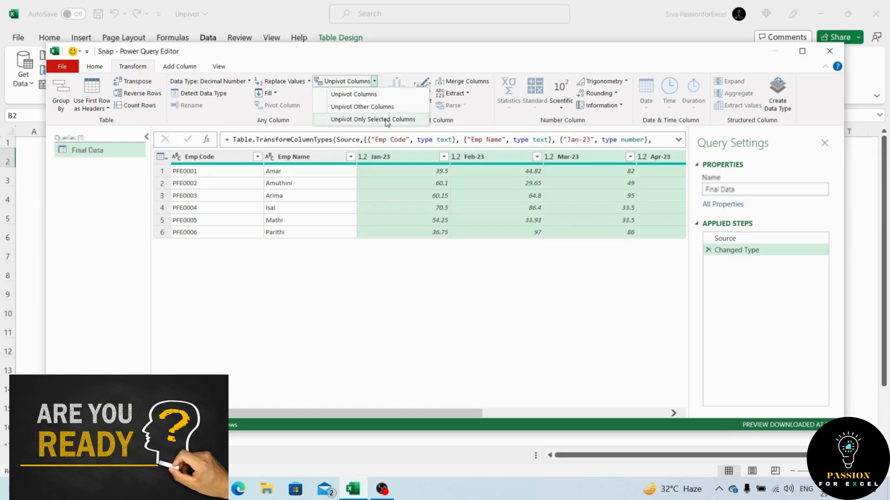
Unpivot only the selected month columns in the Final Data query and load the result as a table on a new worksheet.
click(381, 119)
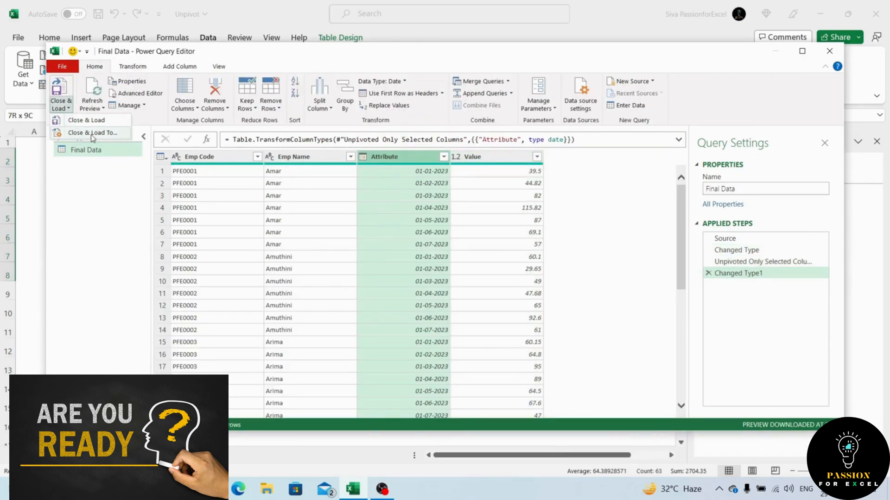
click(90, 133)
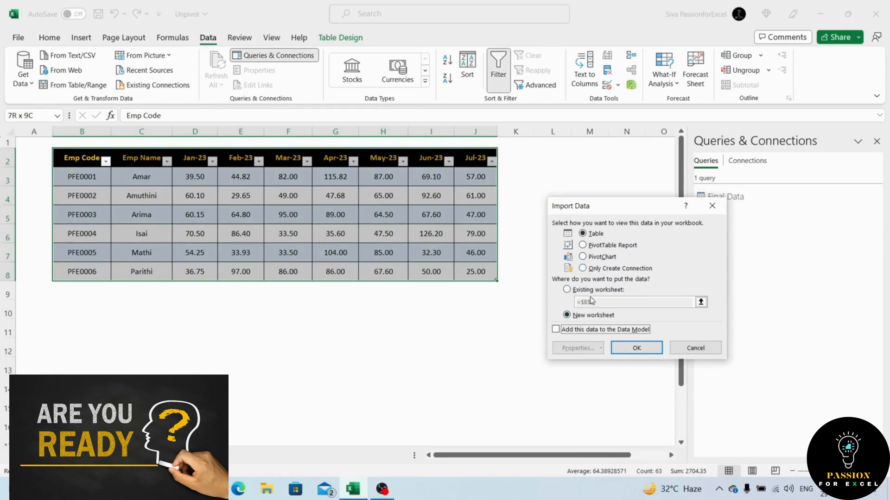
click(637, 348)
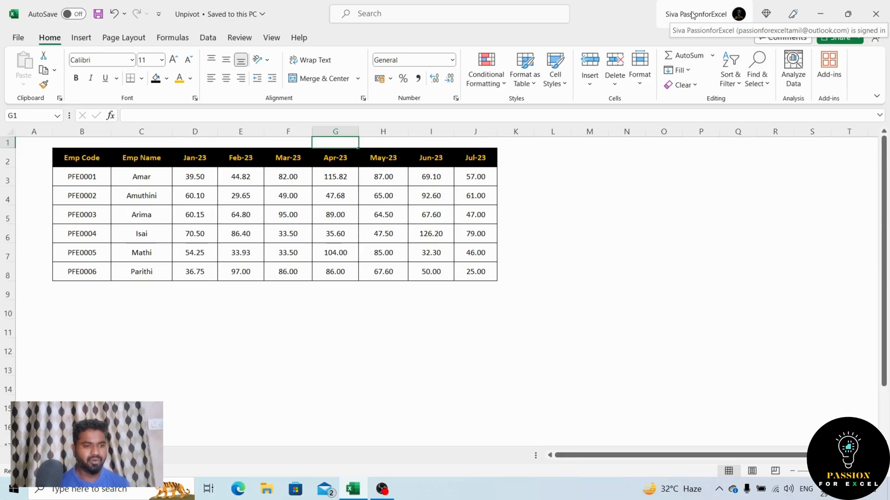
Copy the Emp Code and Emp Name headers together with the first employee's entries, B2:C3.
key(Down)
key(Left)
key(Left)
key(Left)
key(Left)
key(Left)
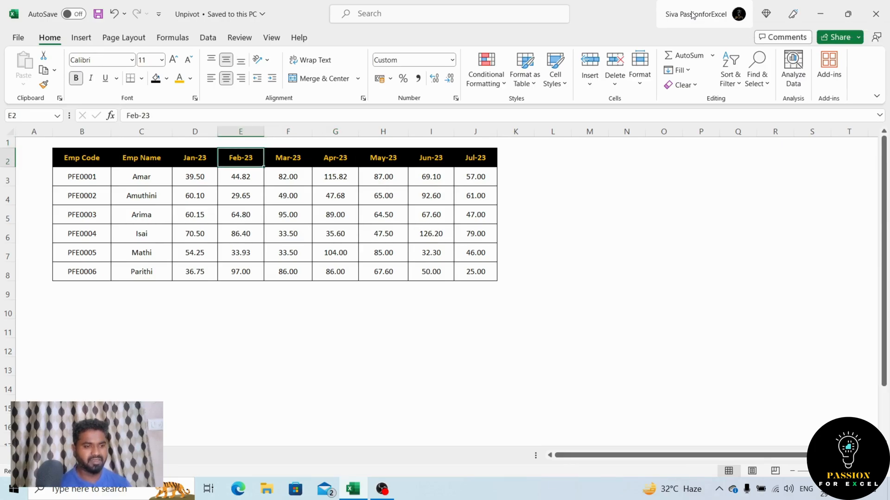
key(shift+Down)
key(shift+Right)
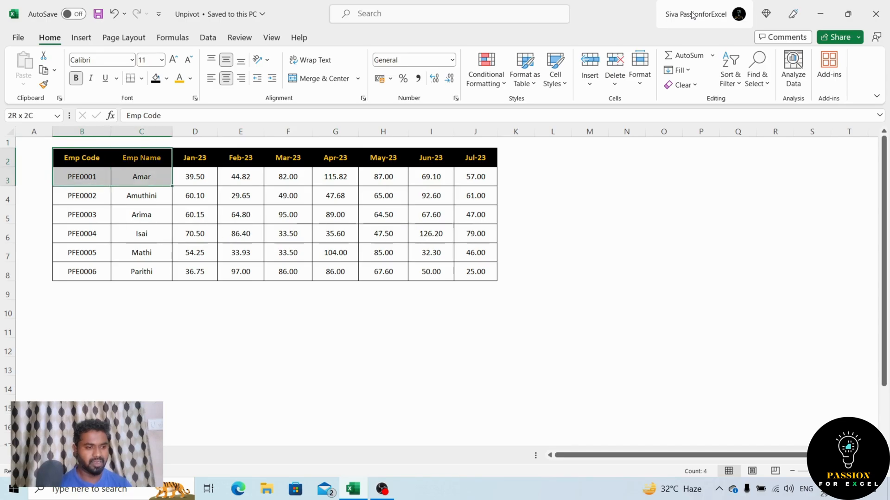
key(ctrl+c)
Paste the copied employee headers and entries with their formatting at O2.
key(Right)
key(Right)
key(Right)
key(Right)
key(Right)
key(Right)
key(Right)
key(Right)
key(Right)
key(Right)
key(Right)
key(Right)
key(Right)
key(Right)
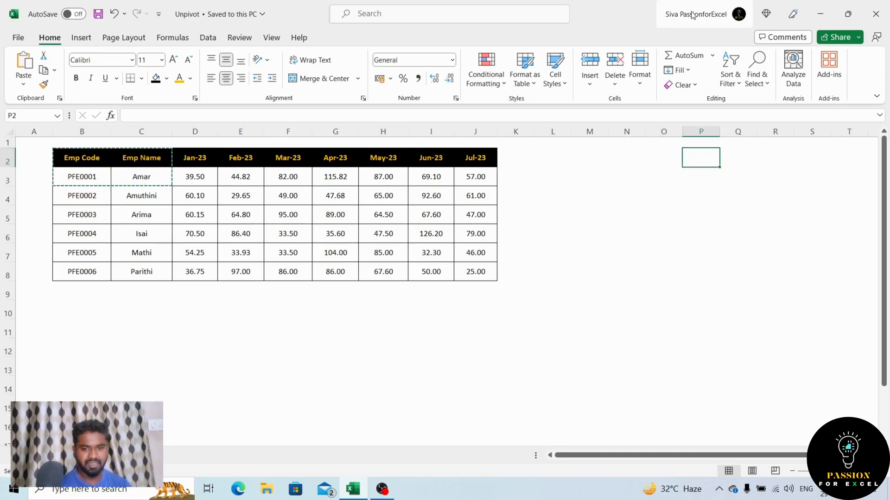
key(Left)
key(shift+F10)
key(s)
key(v)
key(ctrl)
key(Escape)
key(Delete)
key(Up)
key(Down)
key(ctrl+v)
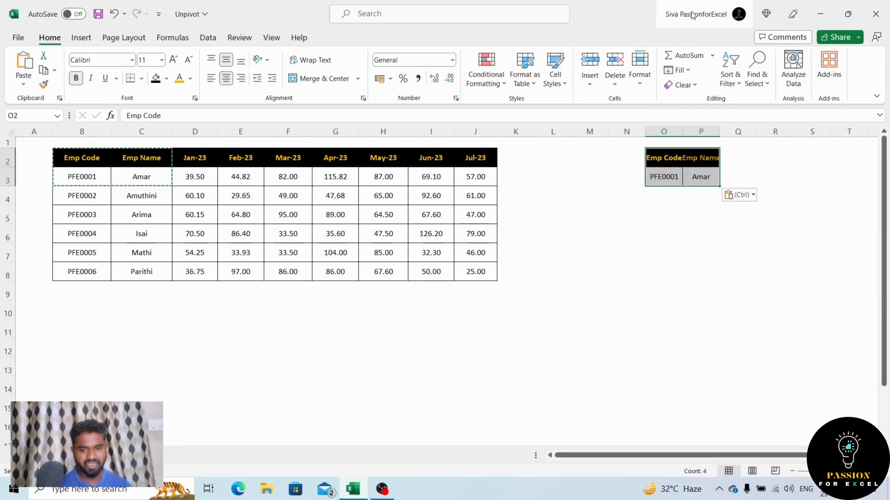
Copy the Jan-23 to Jul-23 headers with the first employee's monthly values, D2:J3.
key(Left)
key(Left)
key(Left)
key(Left)
key(Left)
key(Left)
key(Left)
key(Left)
key(Left)
key(Left)
key(Left)
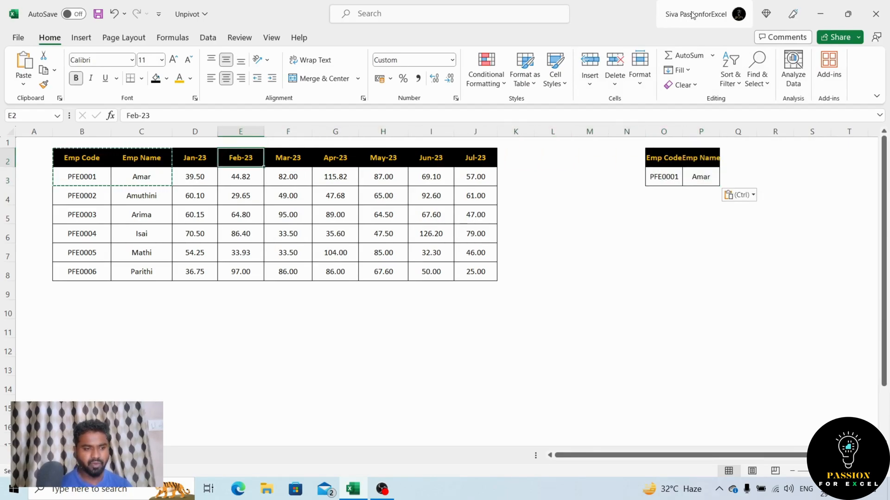
key(shift+Down)
key(shift+Right)
key(shift+Right)
key(shift+Right)
key(shift+Right)
key(shift+Right)
key(shift+Right)
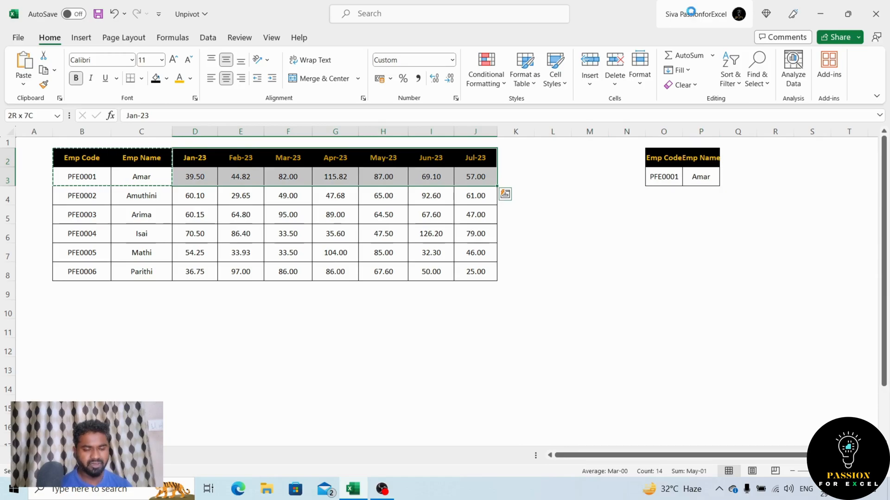
key(ctrl+c)
Paste the copied months and values transposed into Q3:R9, and apply the matching cell formats with Paste Special.
key(Right)
key(Right)
key(Right)
key(Right)
key(Right)
key(Right)
key(Right)
key(Right)
key(Right)
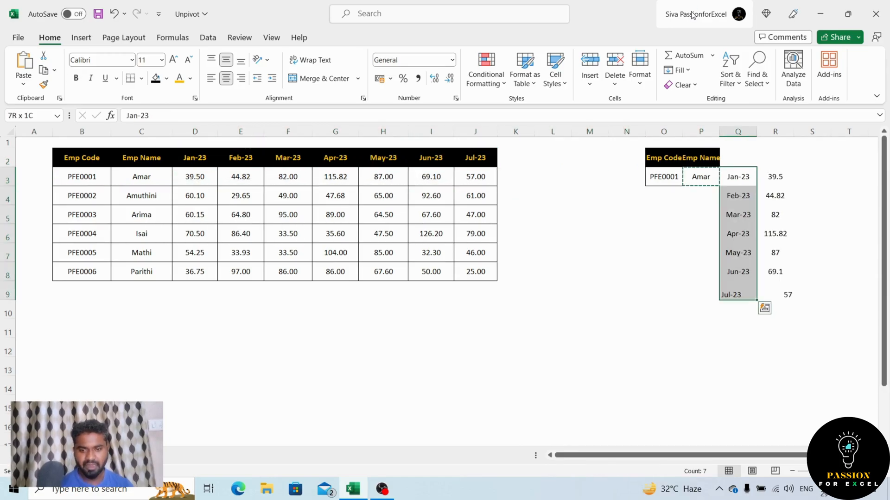
key(shift+Right)
key(shift+F10)
key(s)
key(t)
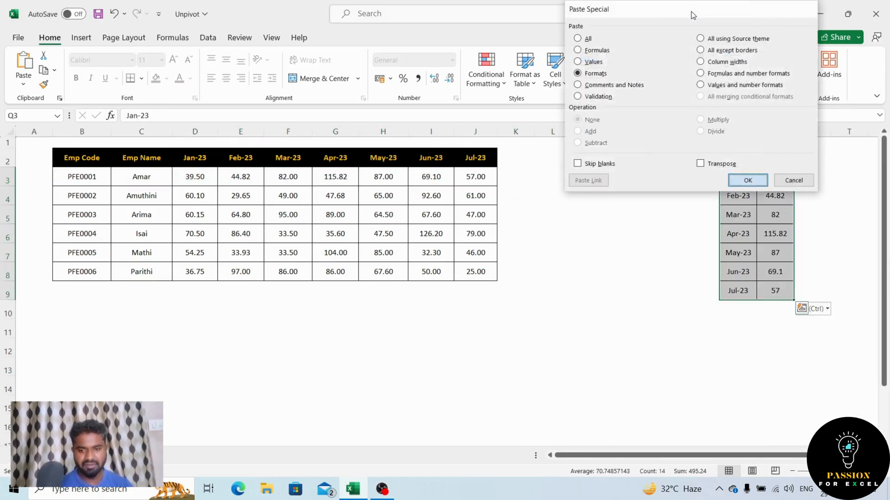
key(Return)
key(Up)
key(Left)
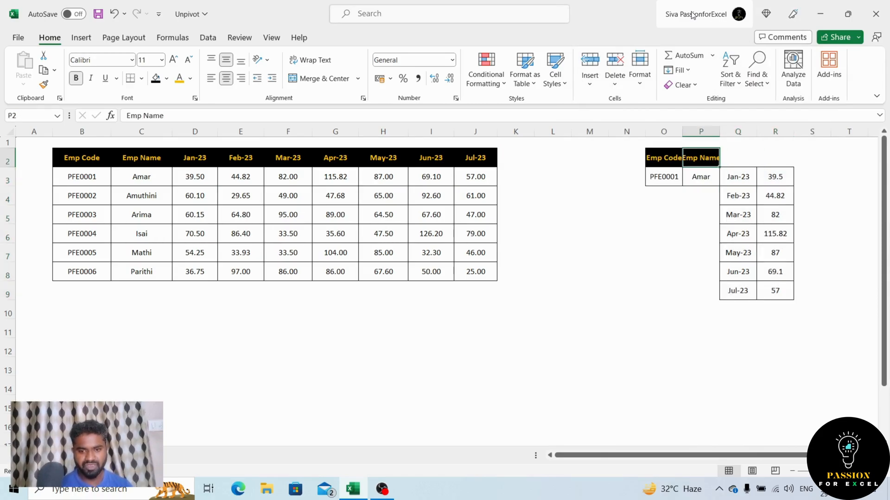
Enter the headers Mon in Q2 and Ach in R2 above the transposed months and values.
key(Right)
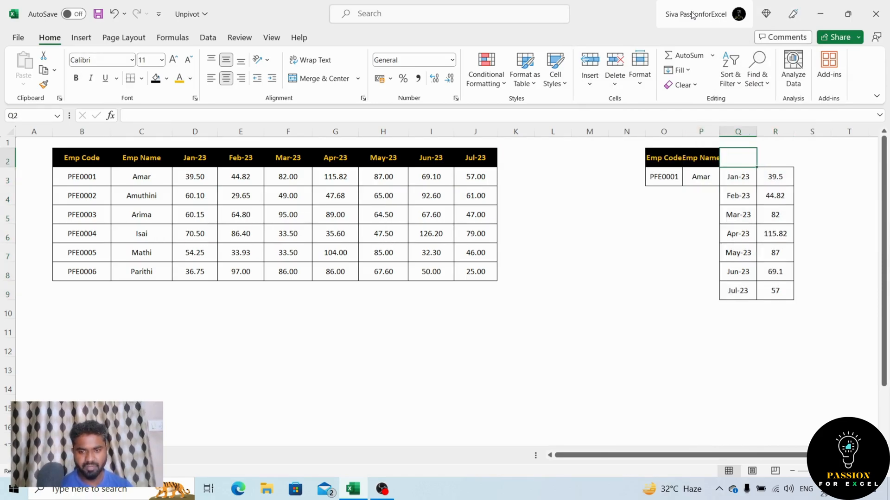
key(Left)
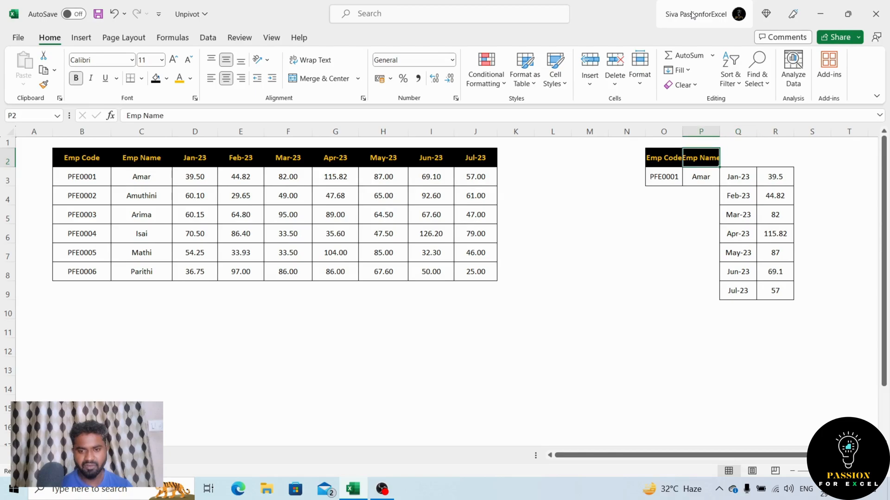
key(Right)
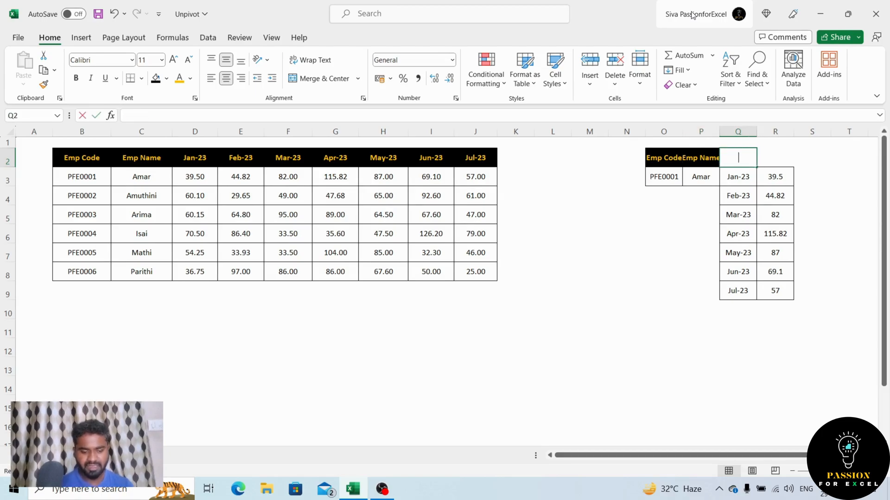
text(mON)
key(BackSpace)
key(BackSpace)
key(BackSpace)
text(Mont)
key(Return)
key(Up)
key(F2)
key(BackSpace)
key(Tab)
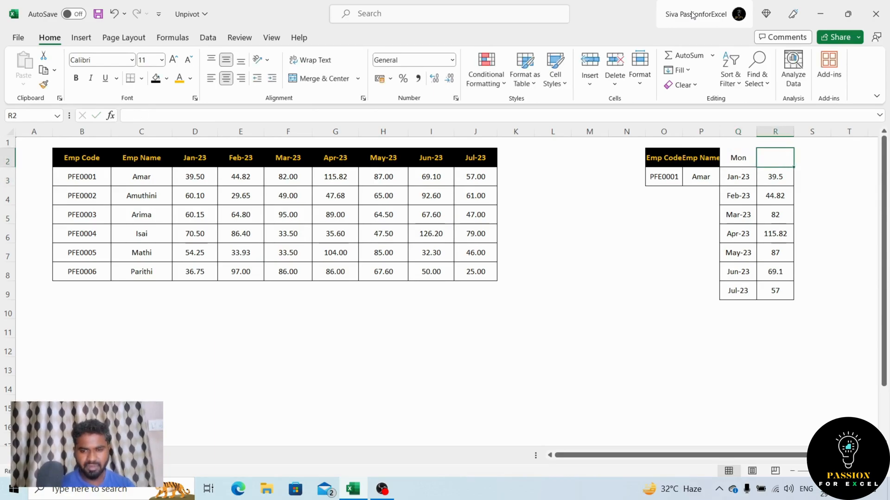
text(Ach)
key(Return)
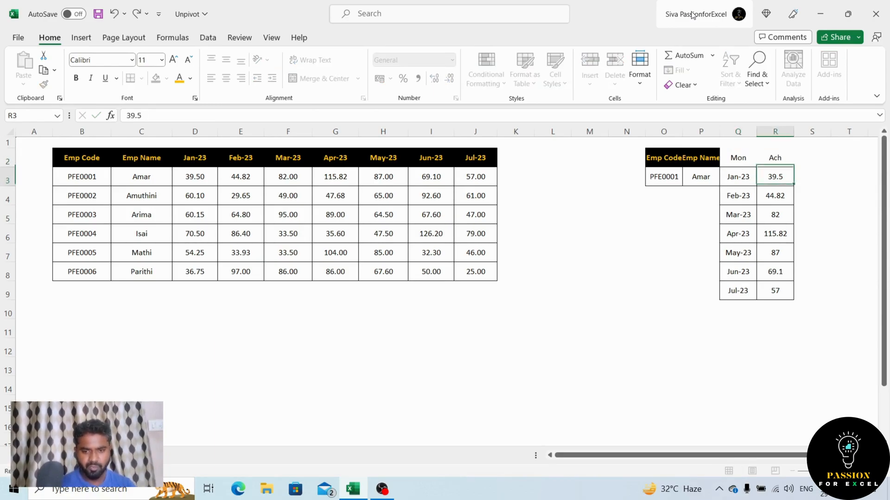
Fill the first employee's code and name down through row 9 in columns O and P.
key(Left)
key(Left)
key(Left)
key(shift+Right)
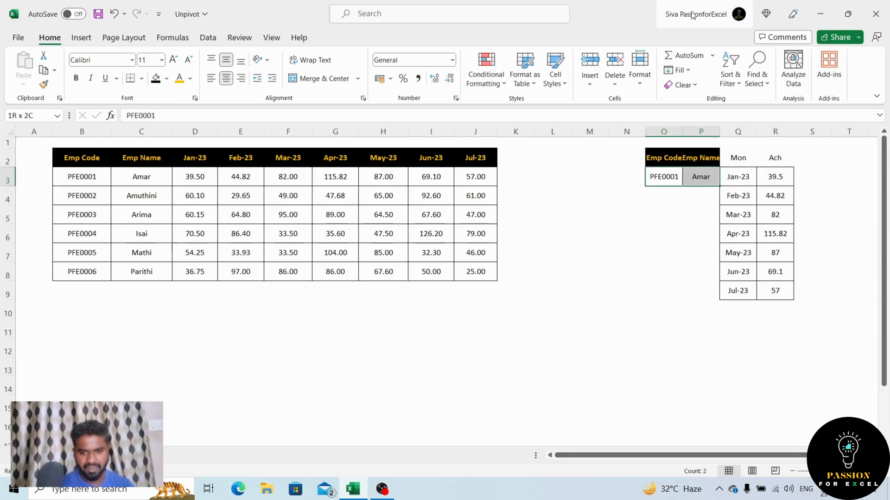
key(shift+Down)
key(shift+Down)
key(shift+Down)
key(shift+Down)
key(shift+Down)
key(shift+Down)
key(ctrl+d)
Apply the Emp Name header's format to the Mon and Ach headers in Q2:R2.
key(Up)
key(Right)
key(ctrl+c)
key(shift+Right)
key(shift+Right)
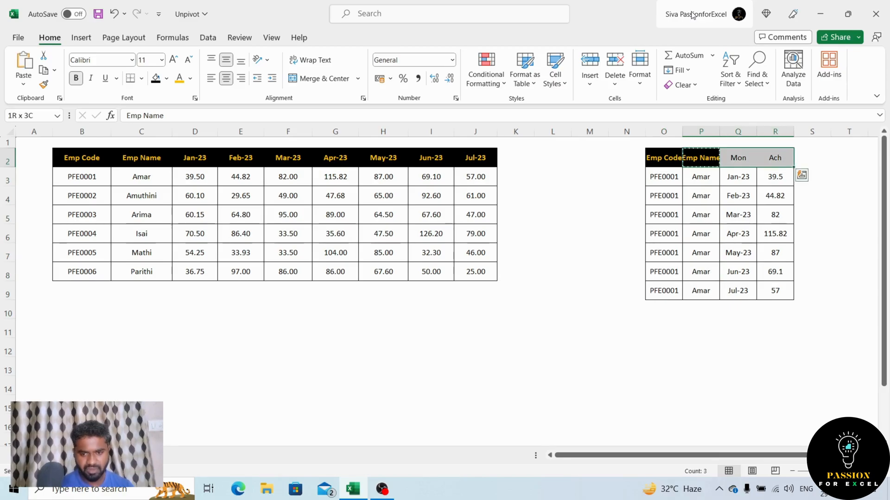
key(shift+F10)
key(s)
key(t)
key(Return)
key(Left)
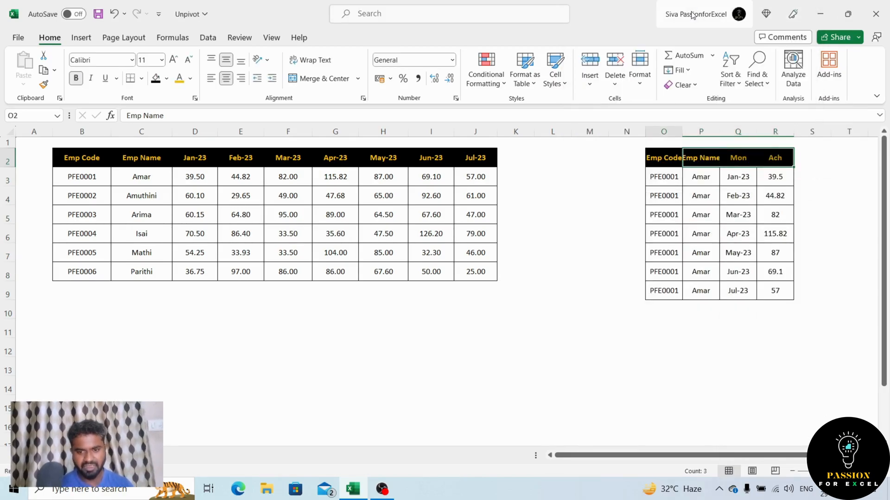
Compare the manually rearranged rows in columns O to R with the original monthly table.
key(Down)
key(ctrl+shift+Down)
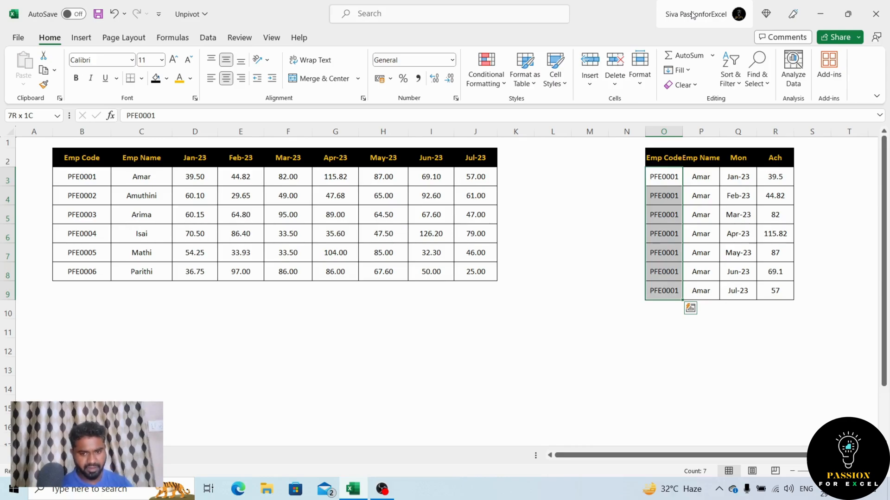
key(Right)
key(Right)
key(Right)
key(Up)
key(Right)
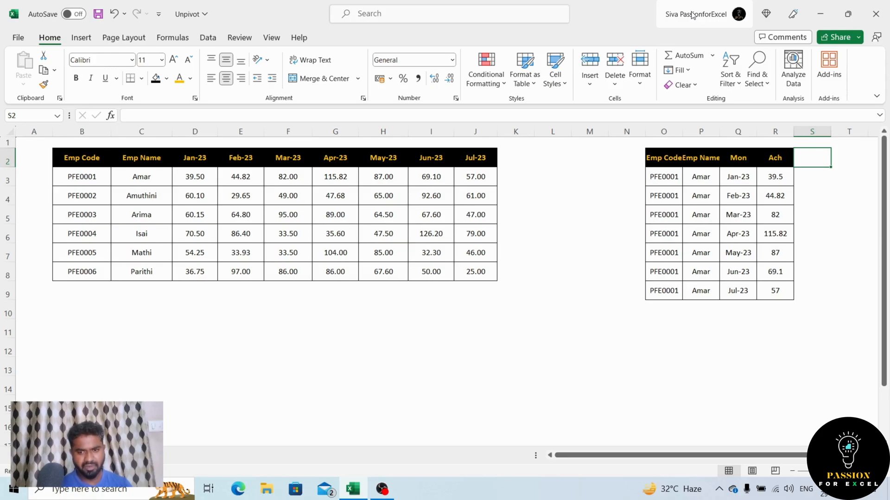
key(Left)
key(Right)
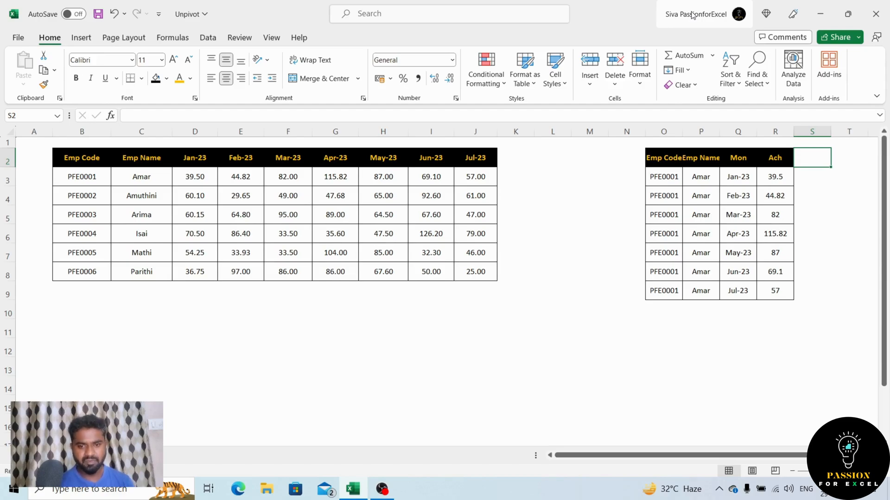
key(Left)
key(Left)
key(Left)
key(Left)
key(Left)
key(Left)
key(Left)
key(Left)
key(Left)
key(Left)
key(Left)
key(Left)
key(Left)
key(Left)
key(Left)
key(Left)
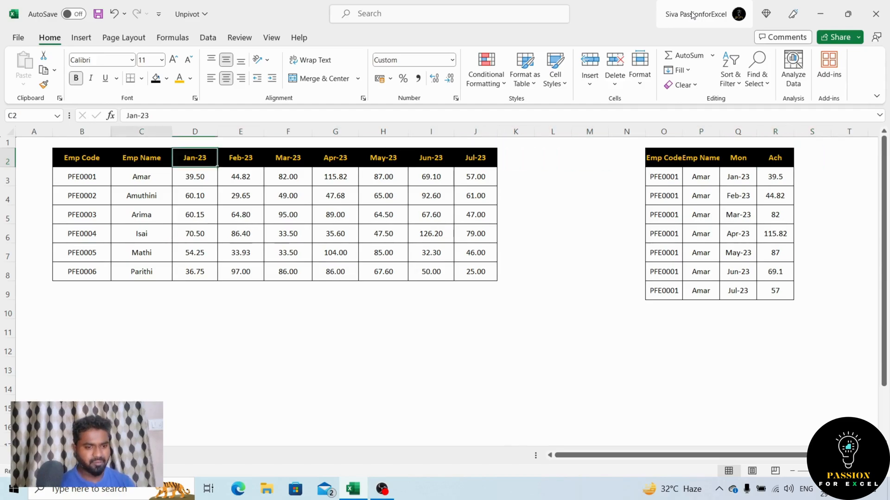
key(Down)
key(Right)
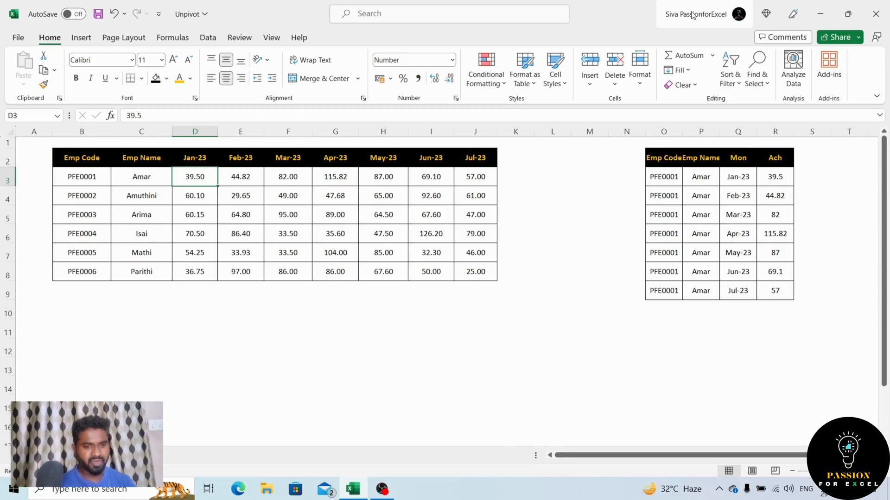
key(Right)
key(Right)
key(Right)
key(Right)
key(Right)
key(Right)
key(Right)
key(Right)
key(Right)
key(Right)
key(Right)
key(Right)
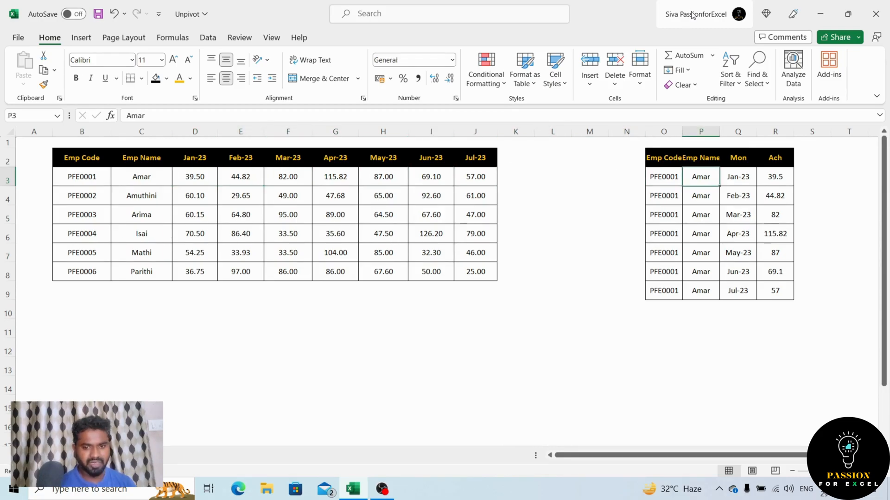
Delete columns O to R containing the manually rearranged data.
key(Up)
key(Left)
key(ctrl+space)
key(shift+Right)
key(shift+Right)
key(shift+Right)
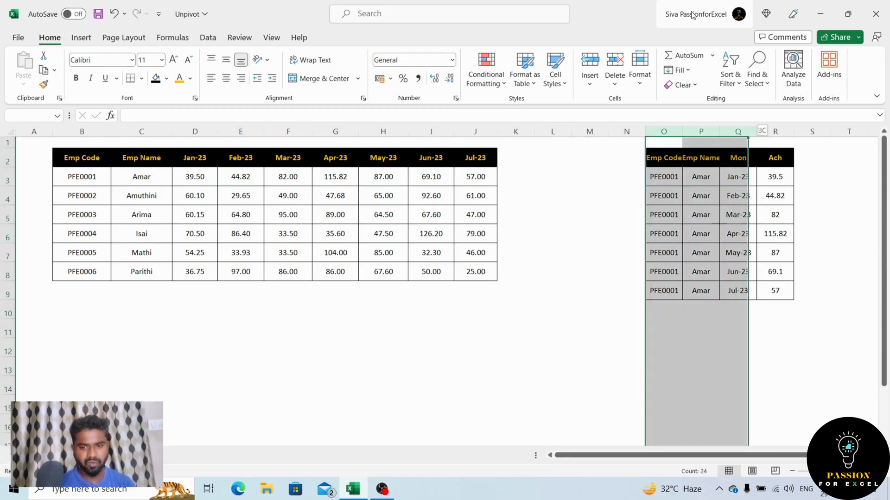
key(shift+F10)
key(d)
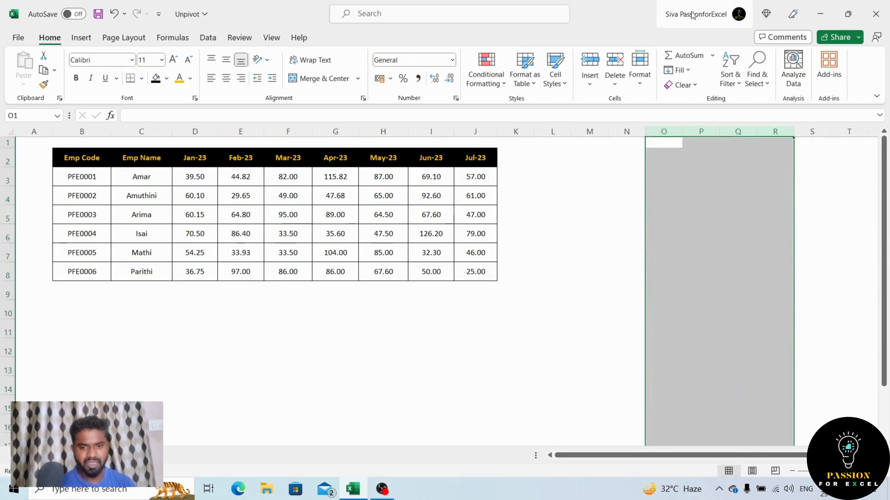
Convert the employee data range B2:J8 into a table with headers.
key(Left)
key(Left)
key(Left)
key(Left)
key(Down)
key(Left)
key(ctrl+Left)
key(Right)
key(Right)
key(Down)
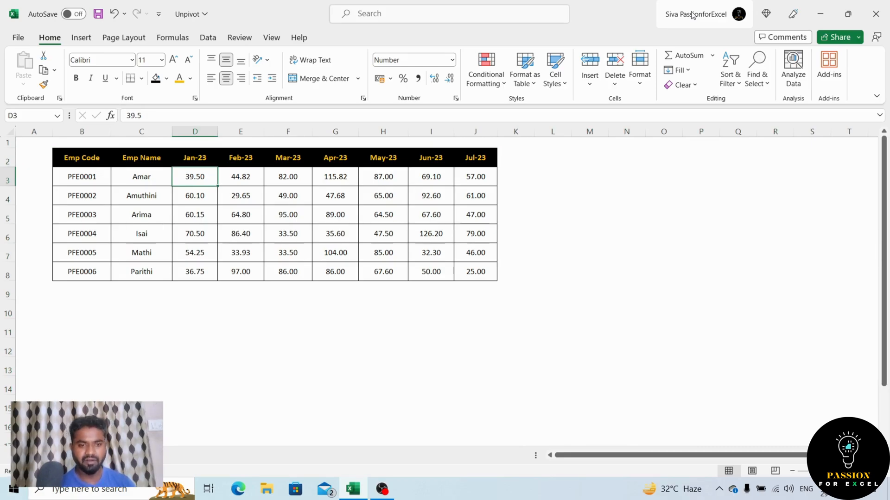
key(Up)
key(Left)
key(Left)
key(ctrl+shift+Right)
key(ctrl+shift+Down)
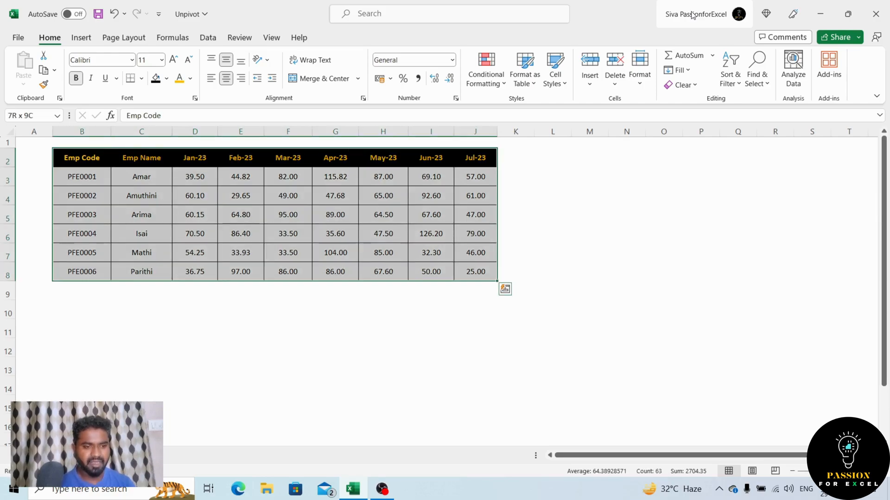
key(ctrl+t)
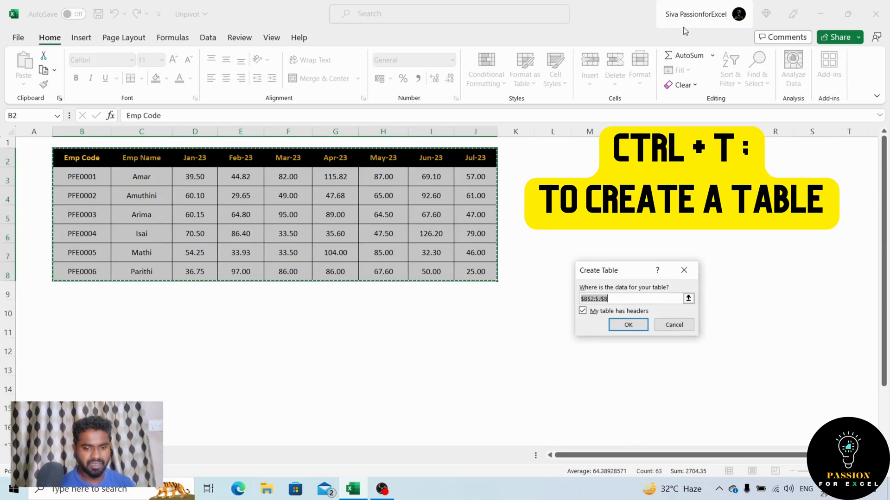
click(639, 328)
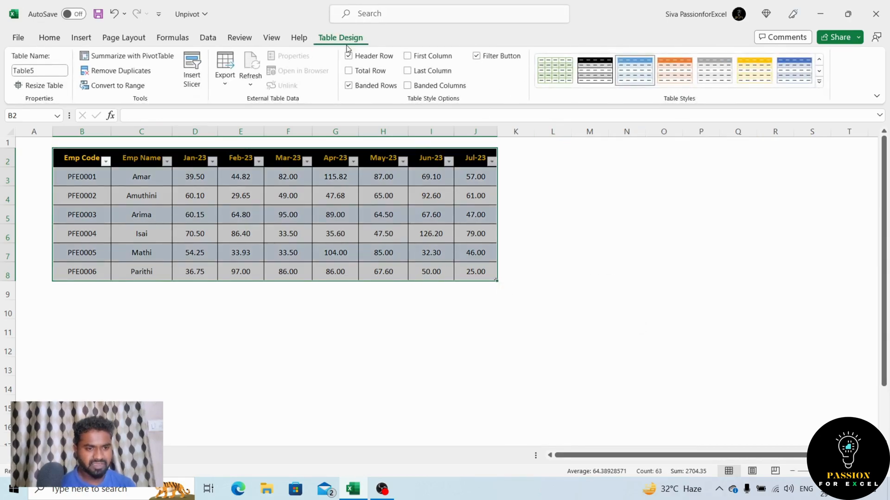
Rename the new employee data table as Snap.
click(554, 310)
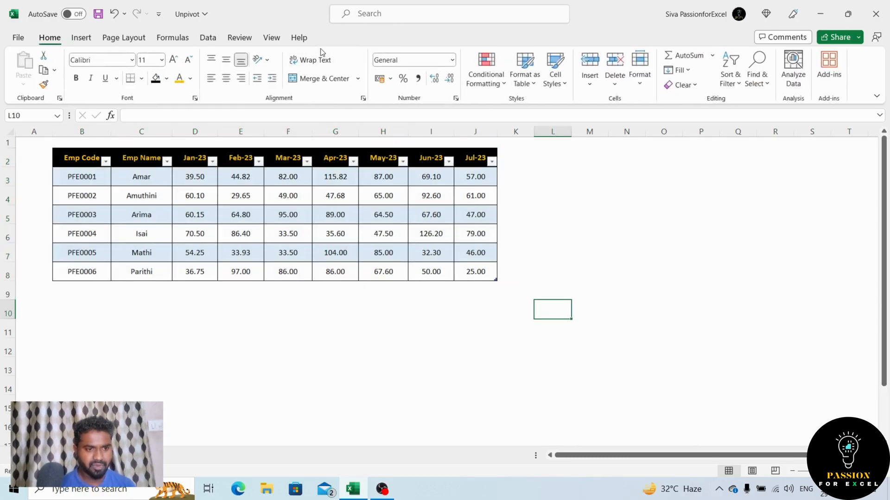
click(385, 227)
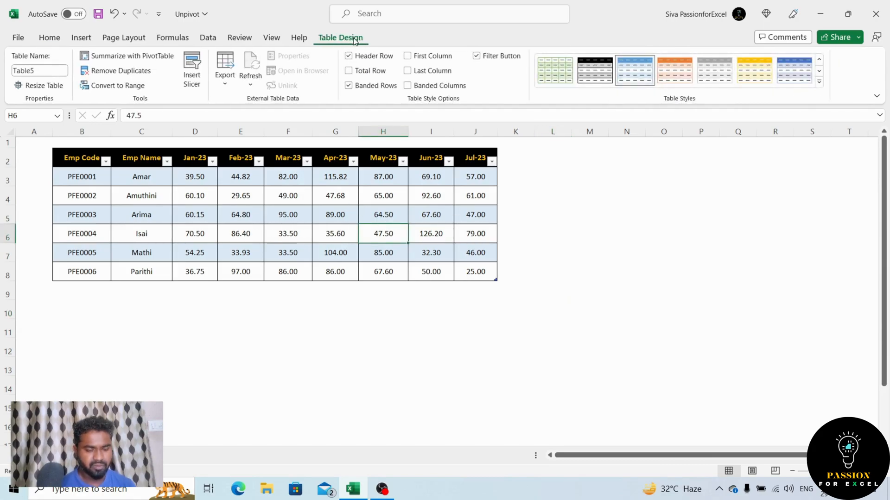
click(60, 73)
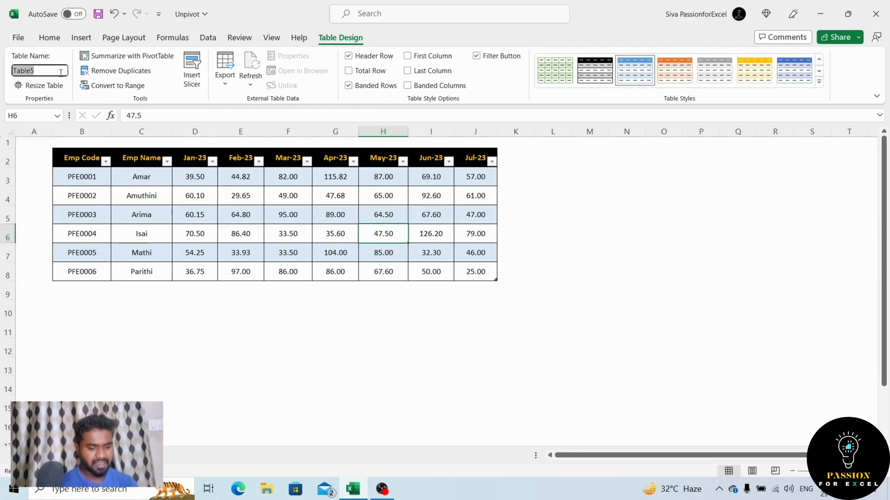
text(Snap)
key(Return)
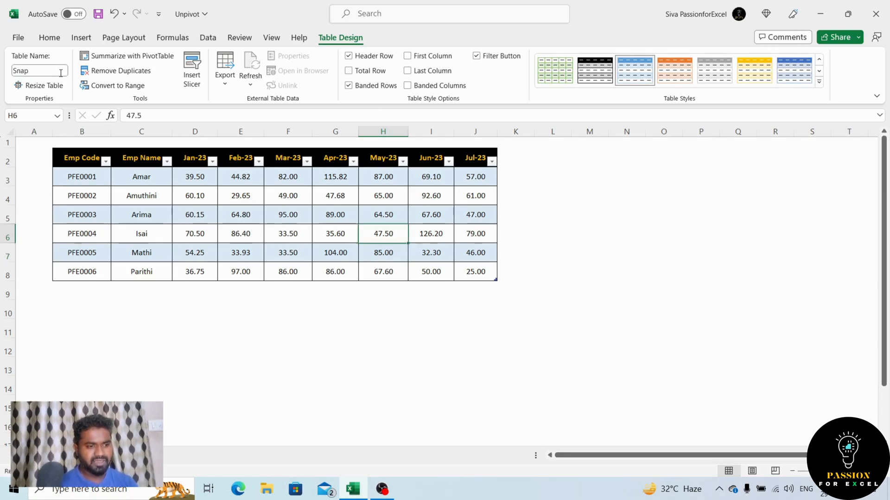
Load the Snap table into the Power Query Editor as a query from the table range.
key(ctrl+Up)
key(ctrl+Left)
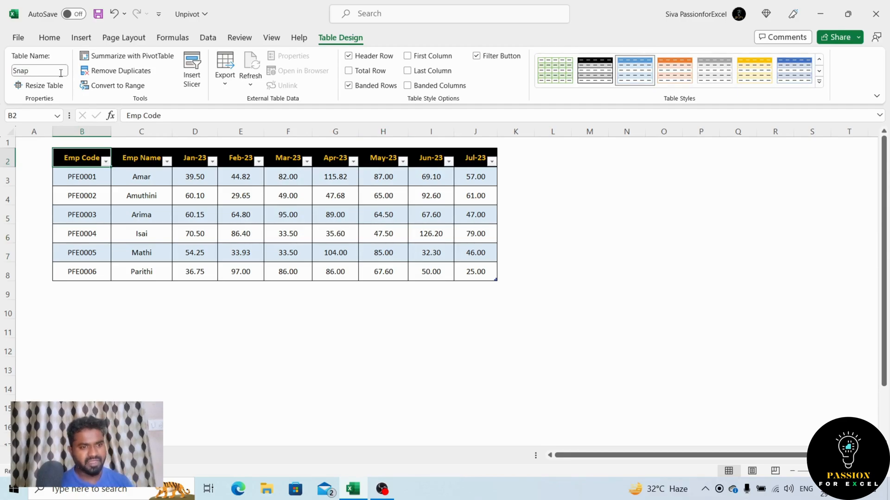
click(206, 38)
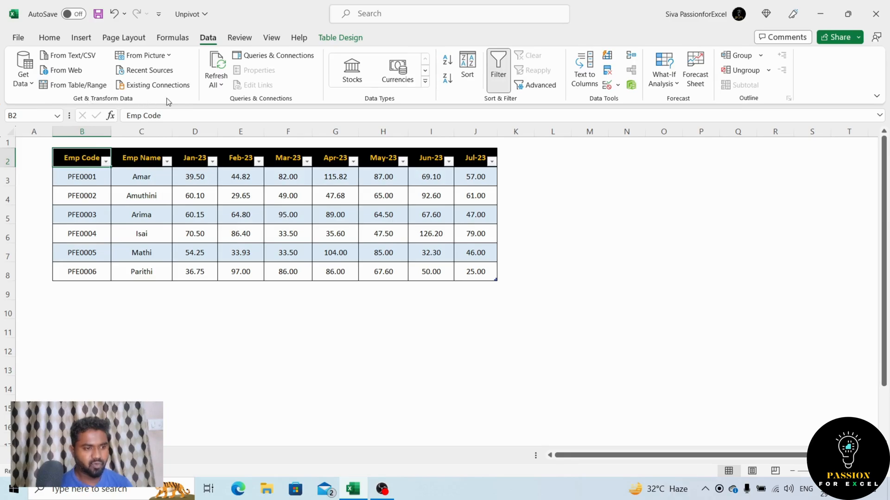
click(89, 88)
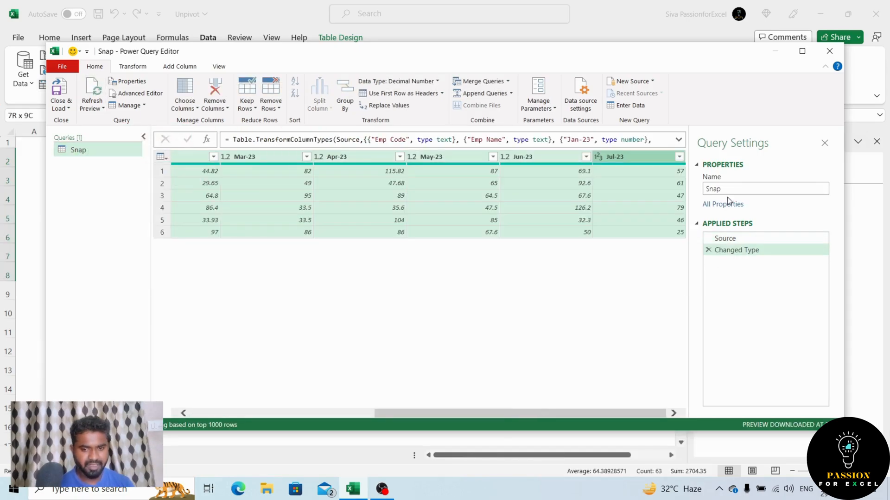
Rename the Snap query as Final Data.
click(728, 189)
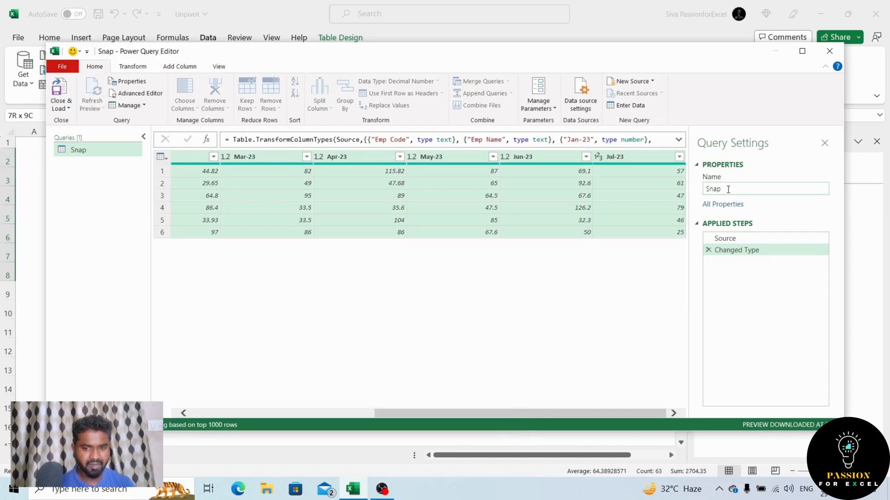
double_click(728, 189)
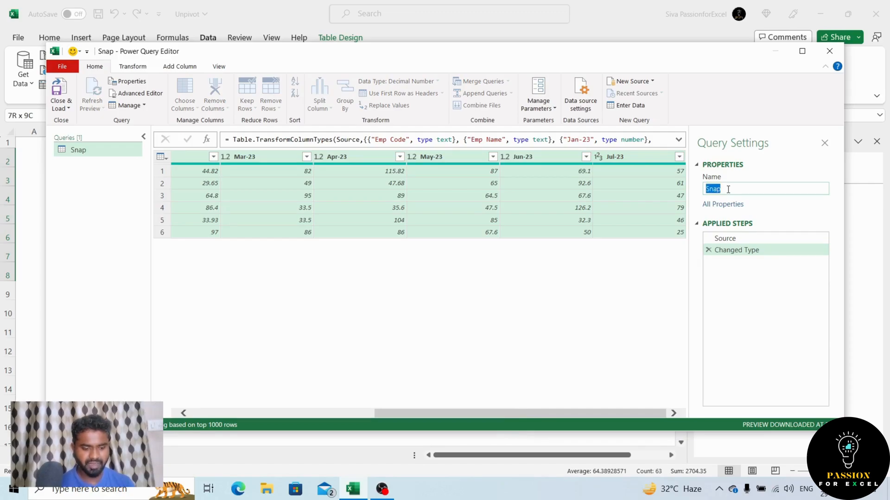
text(F)
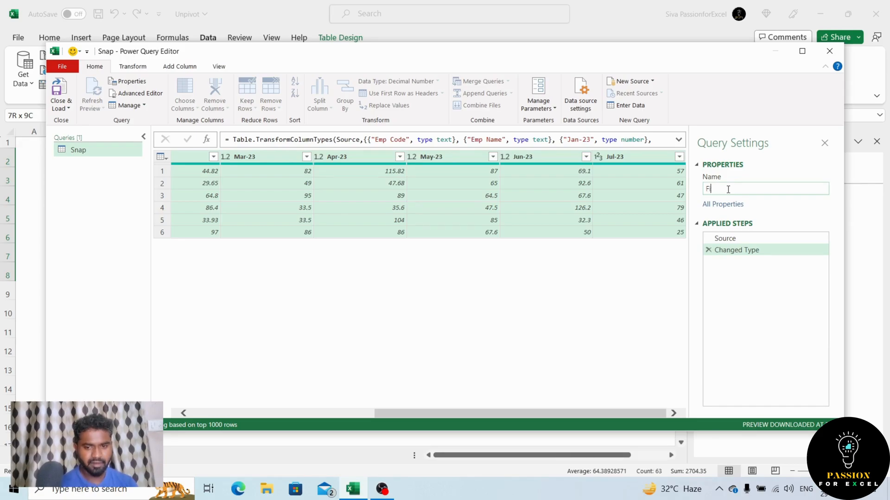
text(inal Data)
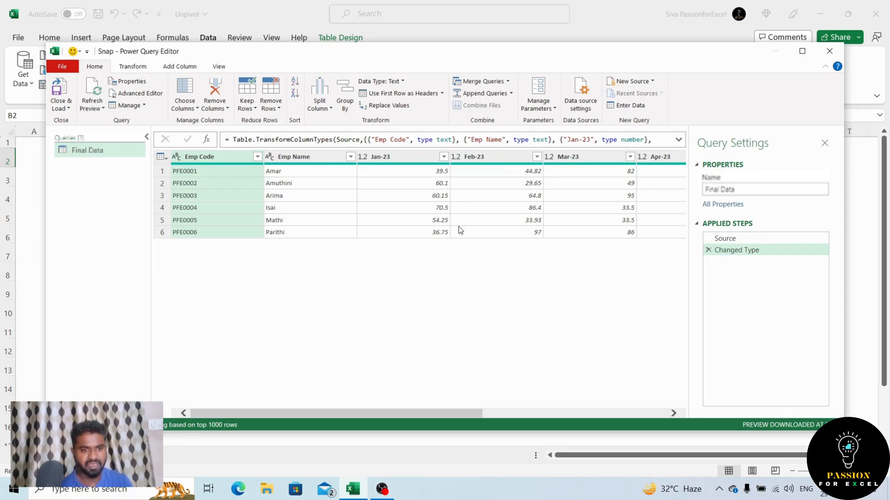
click(406, 159)
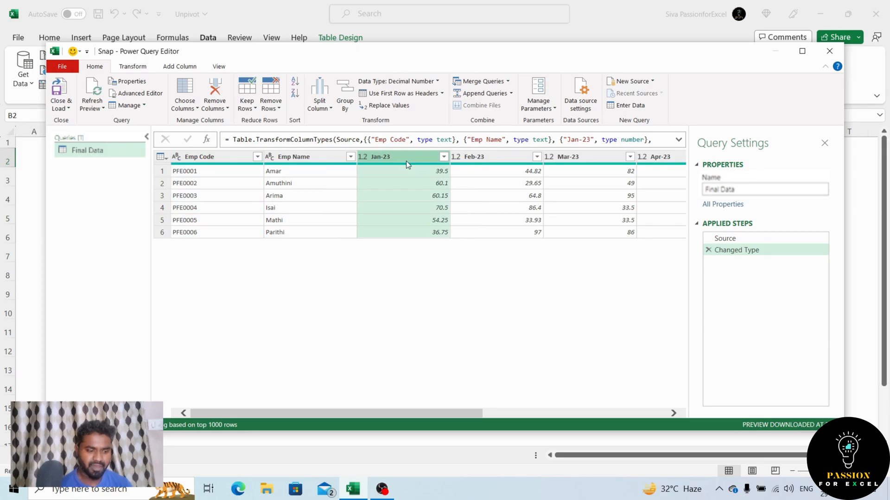
key(shift+Right)
key(shift+Right)
key(shift+Right)
key(shift+Right)
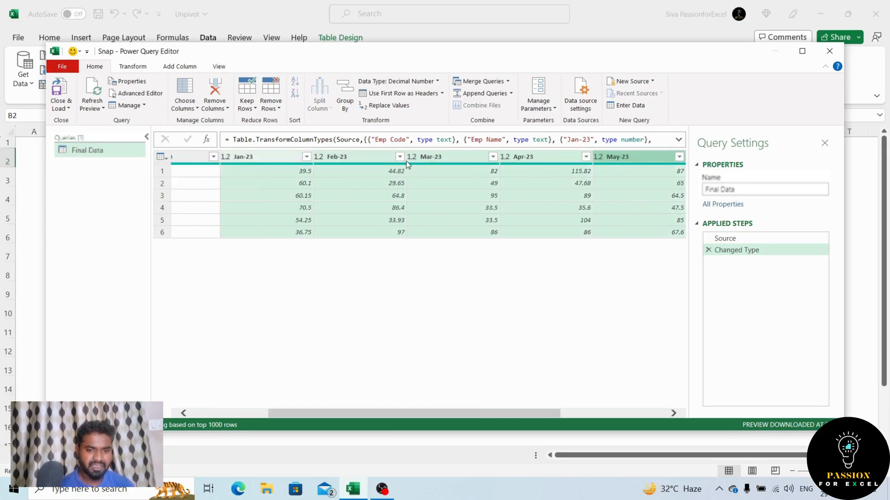
key(shift+Right)
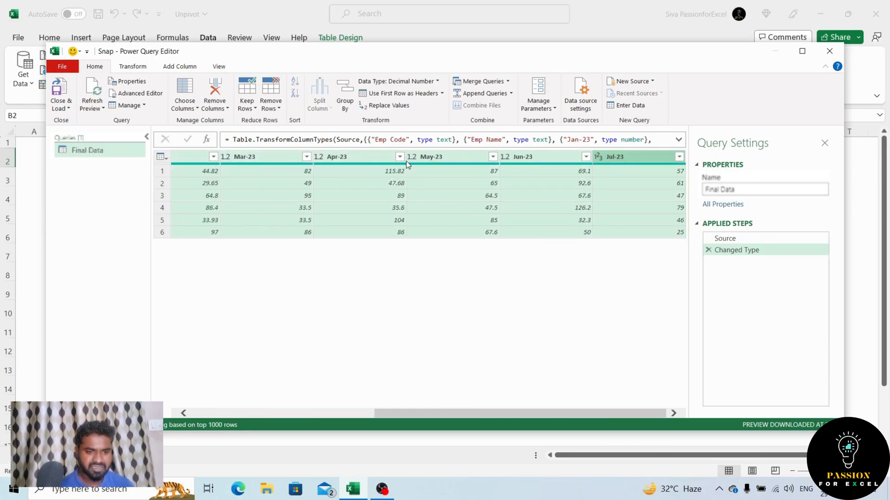
key(Left)
key(Left)
key(Left)
key(Left)
key(Left)
key(Left)
key(Left)
key(Left)
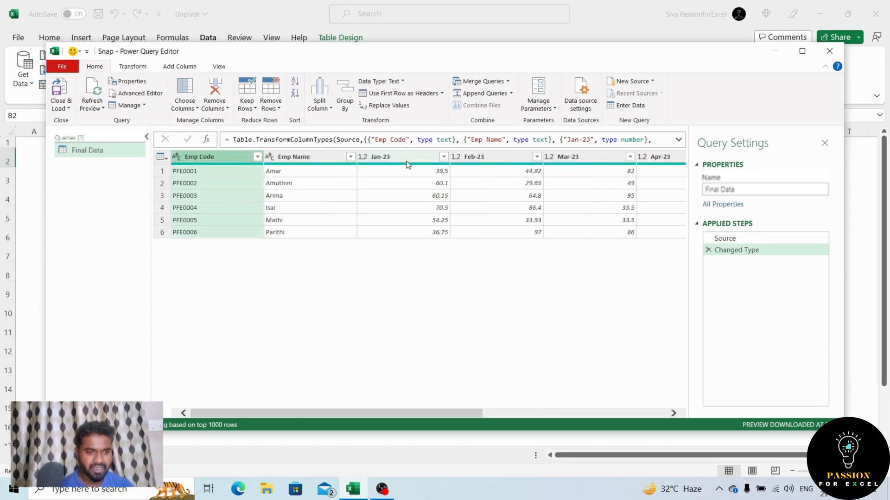
Unpivot only the selected month columns, Jan-23 through Jul-23, in the Final Data query.
key(Right)
key(Right)
key(shift+Right)
key(shift+Right)
key(shift+Right)
key(shift+Right)
key(shift+Right)
key(shift+Right)
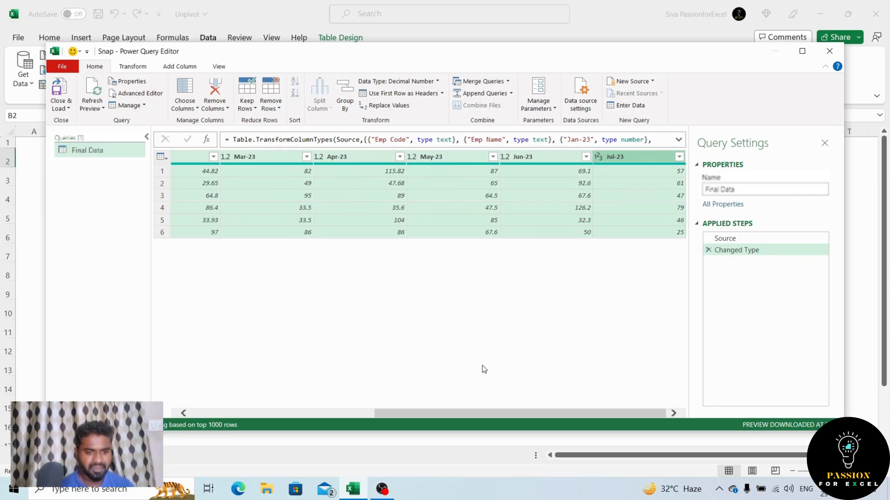
drag(511, 412, 280, 400)
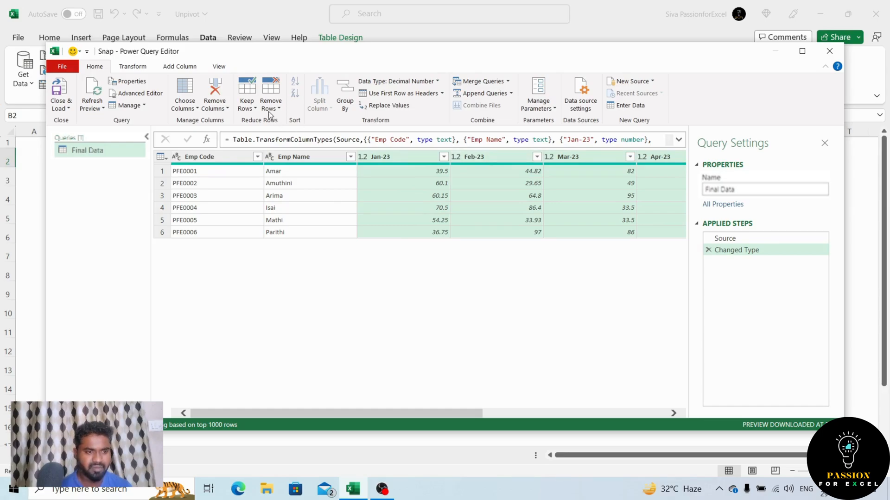
click(133, 67)
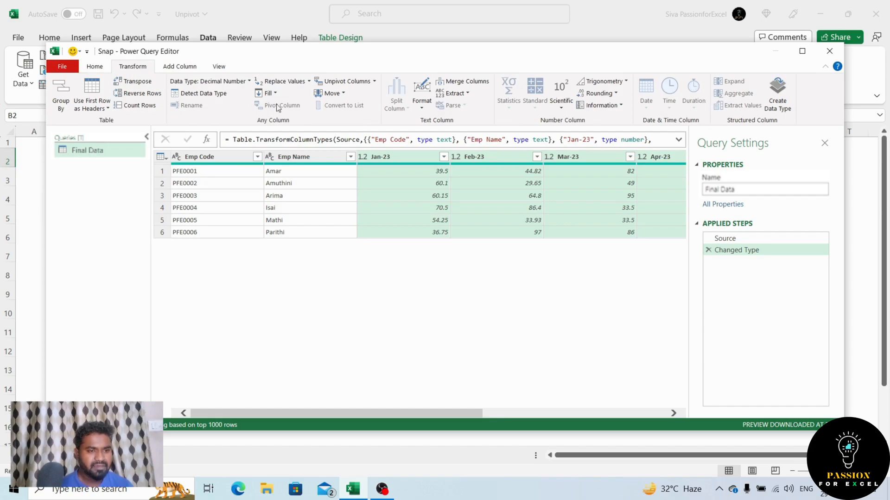
click(374, 82)
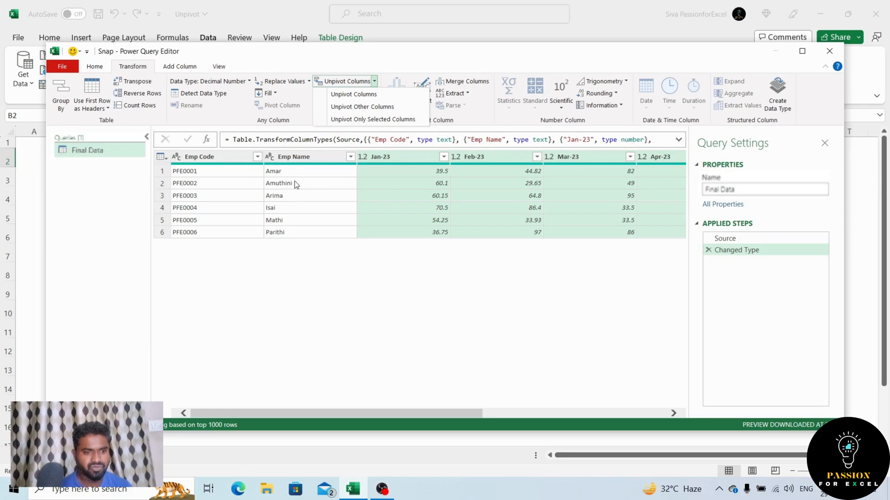
click(369, 122)
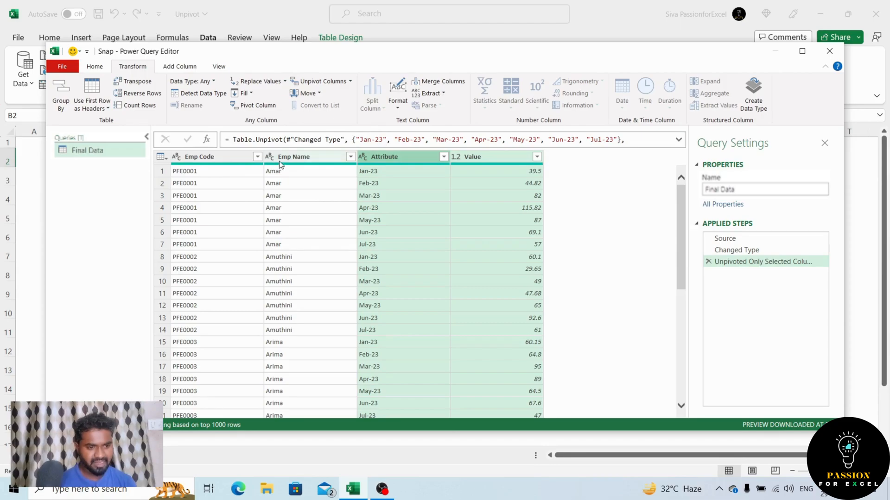
Change the data type of the Attribute column to Date.
click(363, 157)
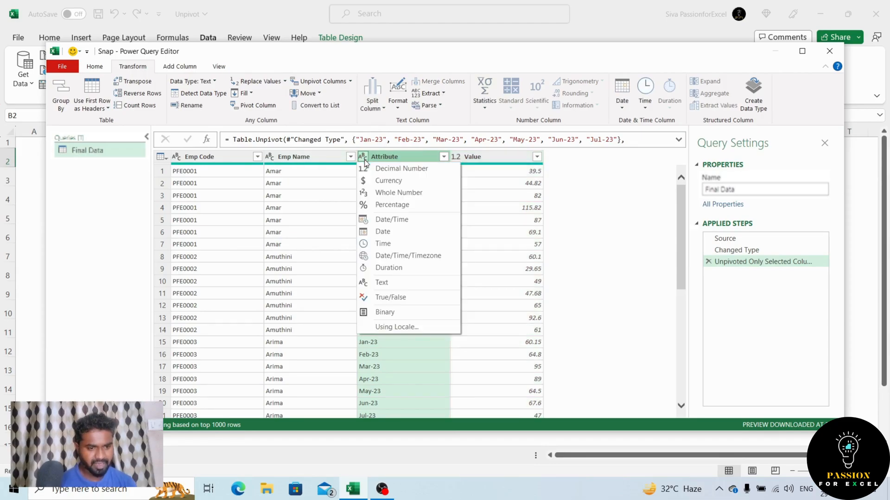
click(383, 232)
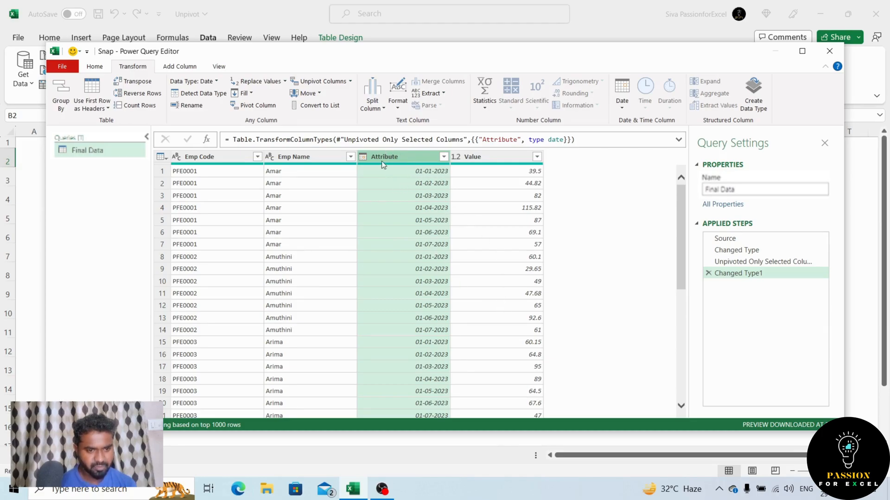
click(365, 157)
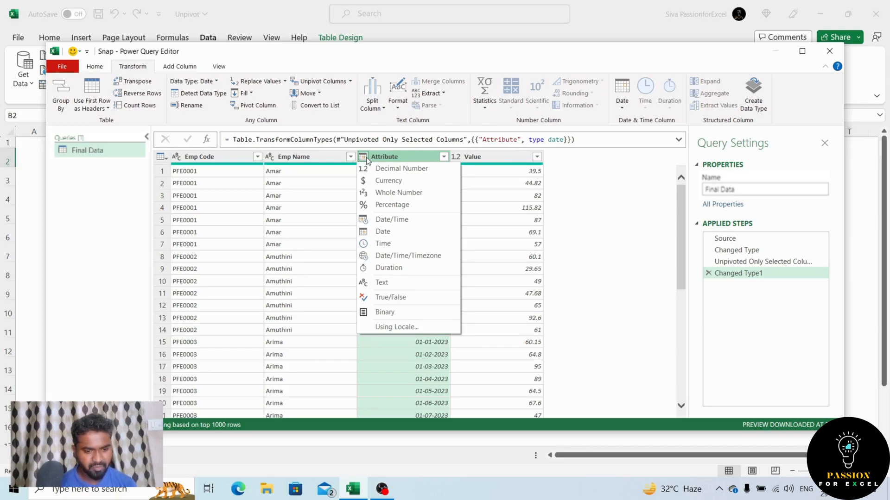
click(438, 372)
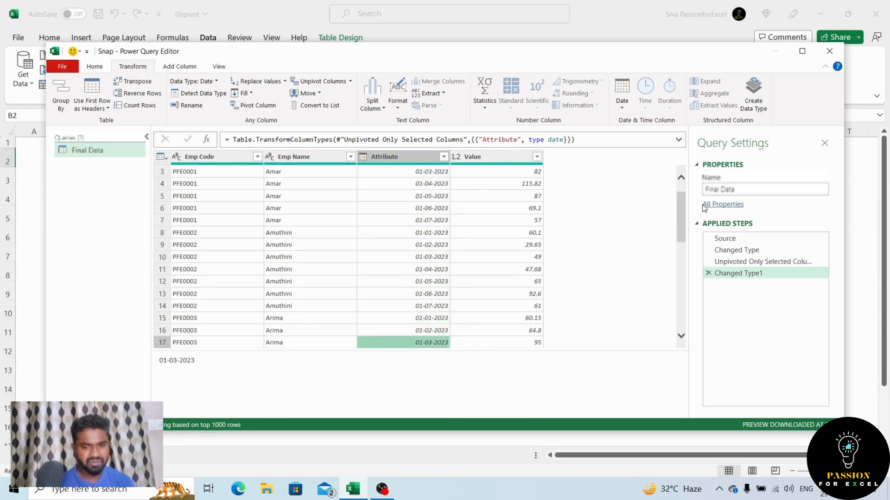
drag(683, 222, 675, 179)
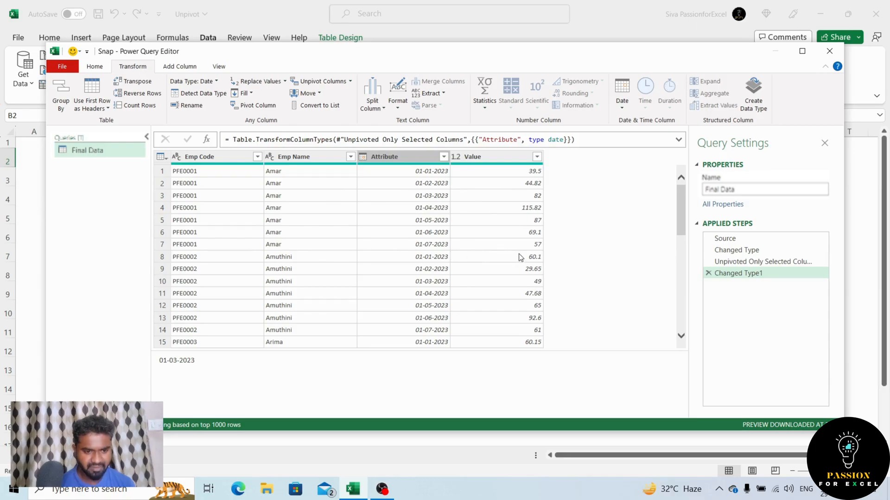
click(371, 202)
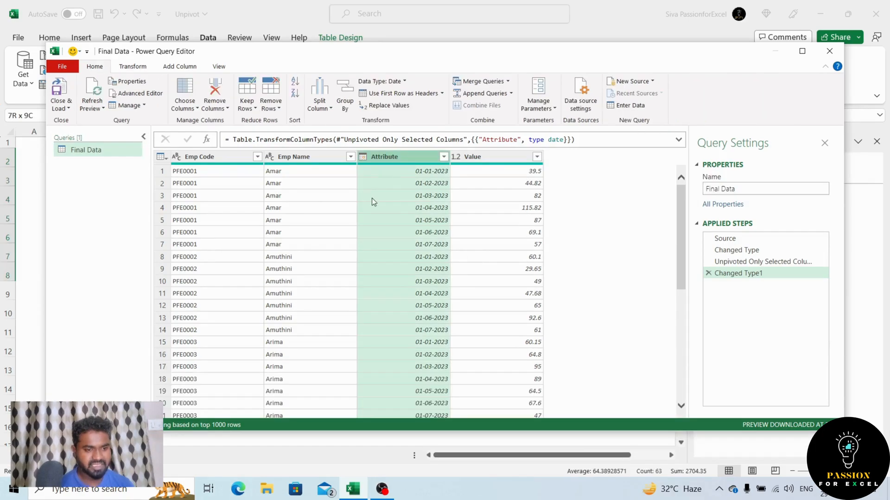
Close the query editor and load Final Data as a table on a new worksheet.
click(69, 109)
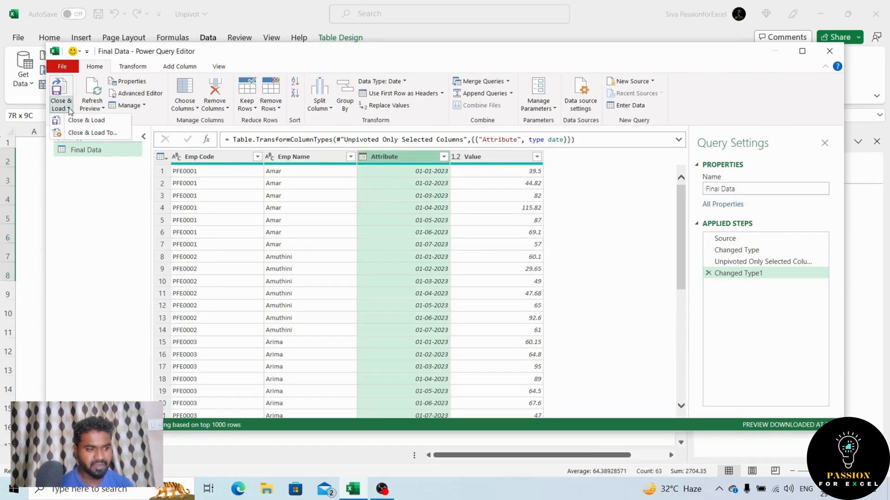
click(91, 133)
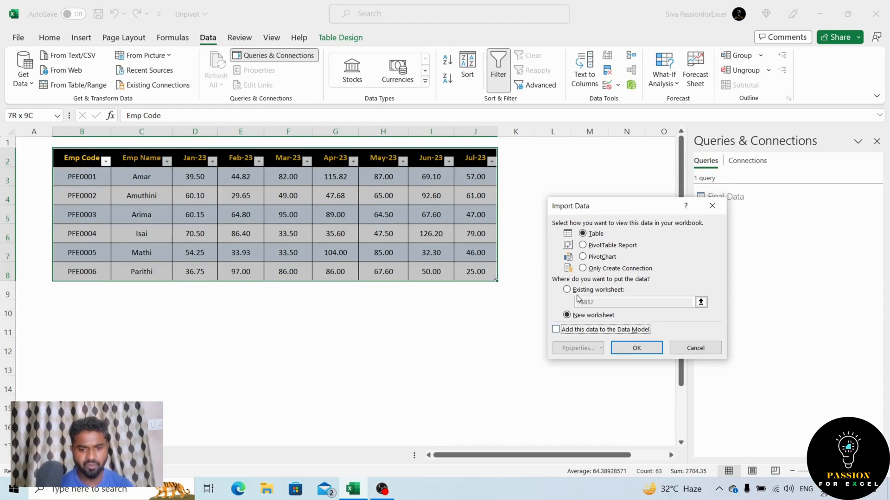
click(638, 348)
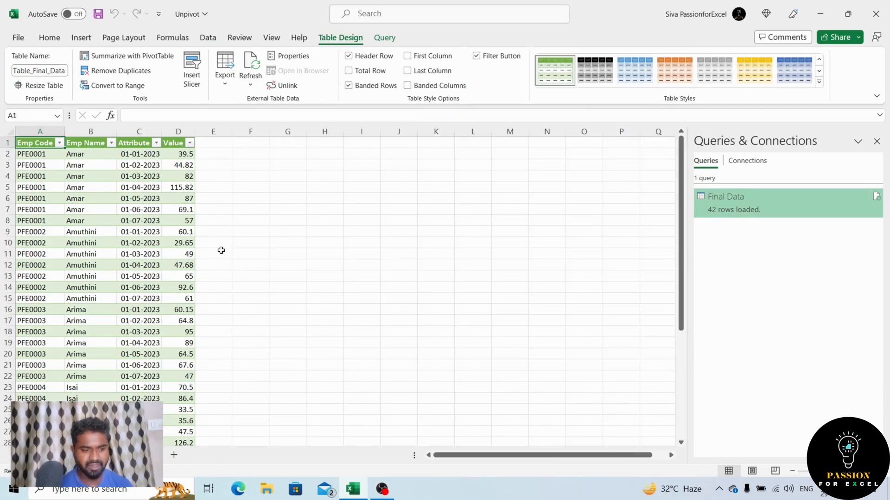
Check the Value column of the loaded table from its first row to its last.
click(189, 411)
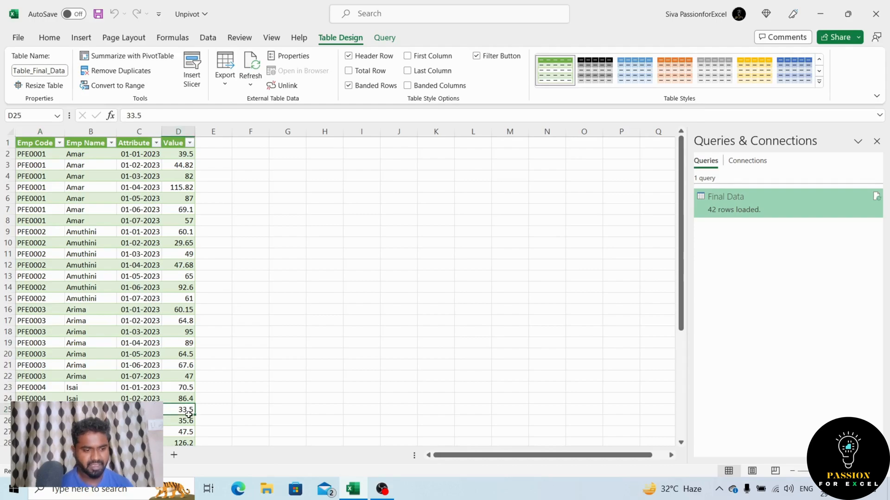
key(ctrl+Down)
key(ctrl+Up)
key(ctrl+shift+Down)
scroll(189, 415, down, 1)
key(ctrl+Up)
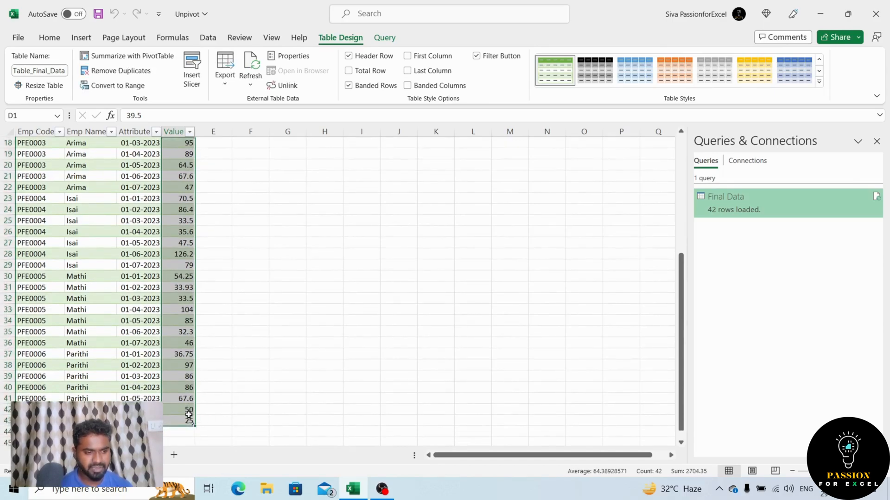
key(Down)
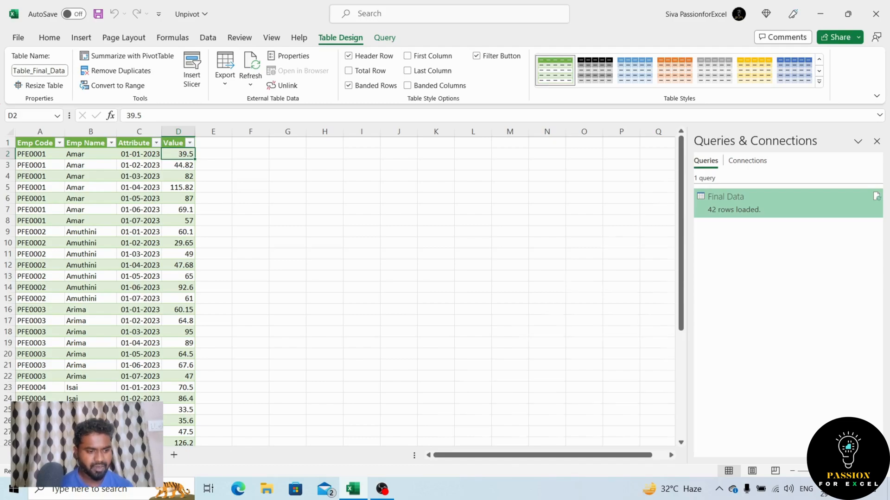
Return to the source sheet and enter the next employee code in cell B9 below the Snap table.
key(ctrl+Page_Up)
key(Down)
key(ctrl+Down)
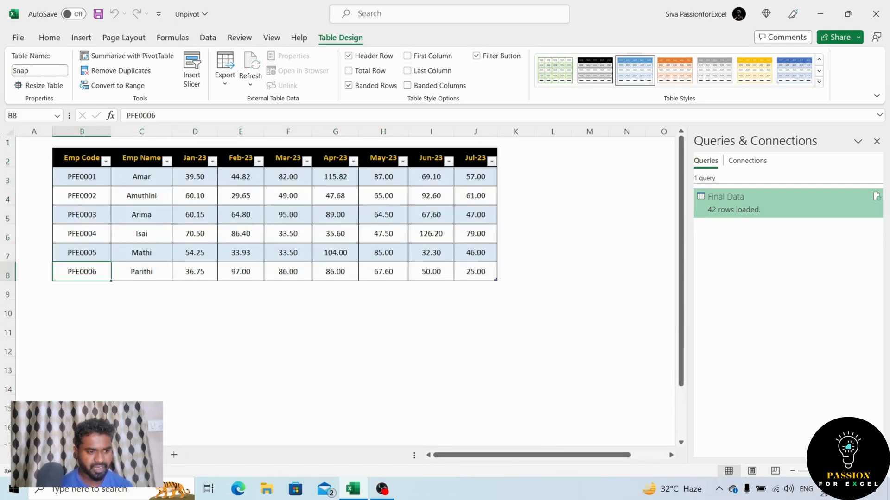
key(Down)
text(p)
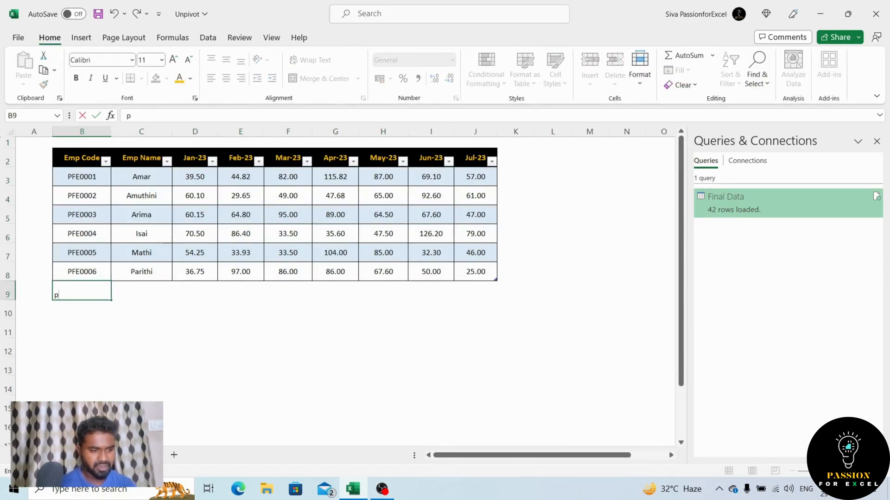
text(PF)
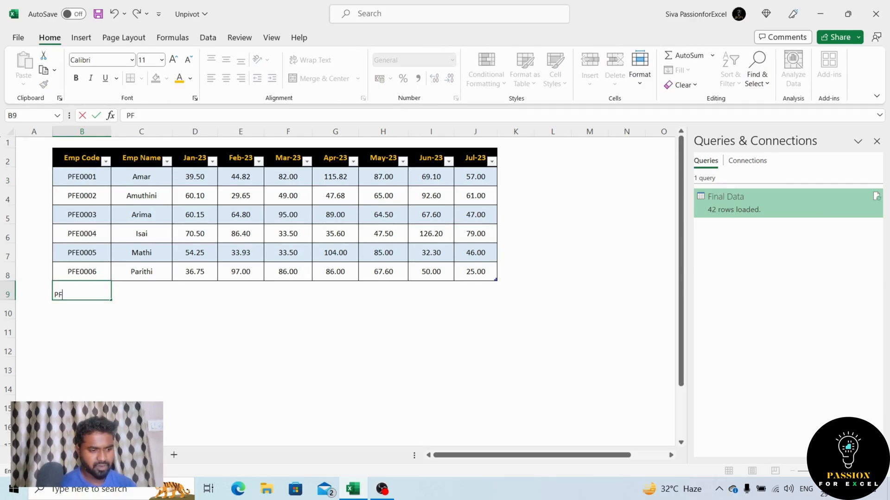
text(E0007)
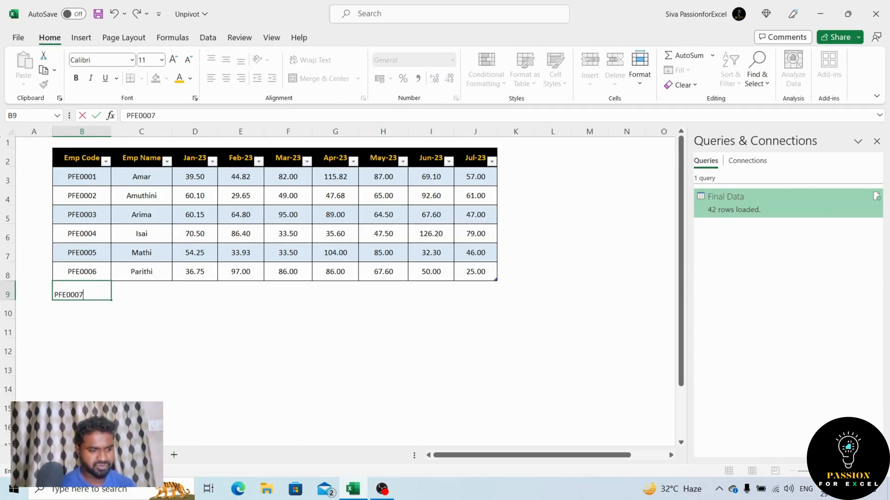
key(Return)
Enter the new employee's name in the Emp Name cell C9.
key(Up)
key(Right)
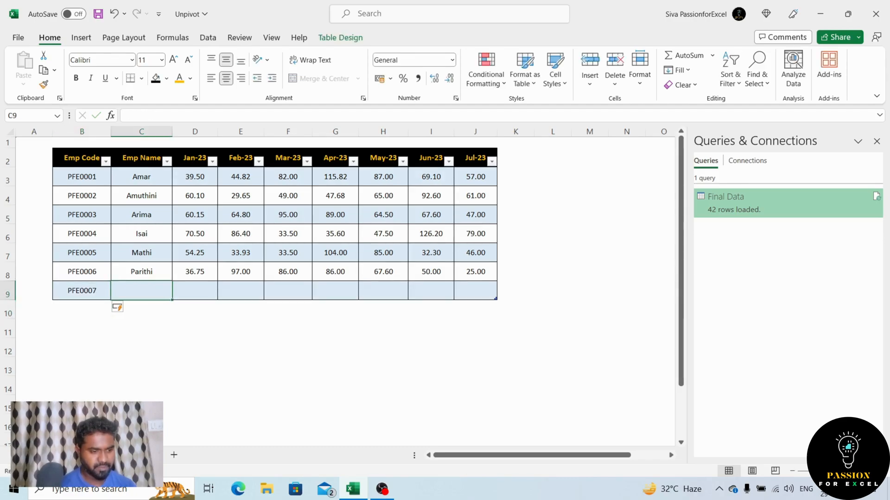
text(Kayal)
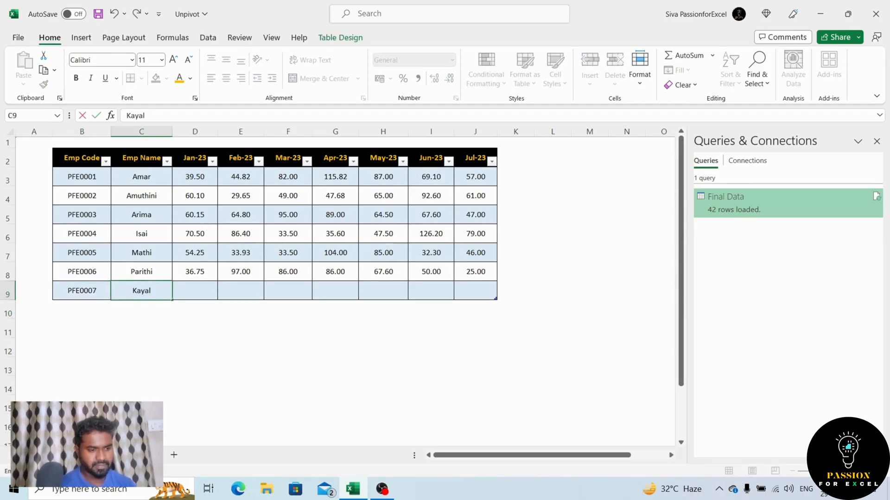
Enter 12 as the new employee's Jul-23 value in cell J9.
key(Up)
key(ctrl+Right)
key(Down)
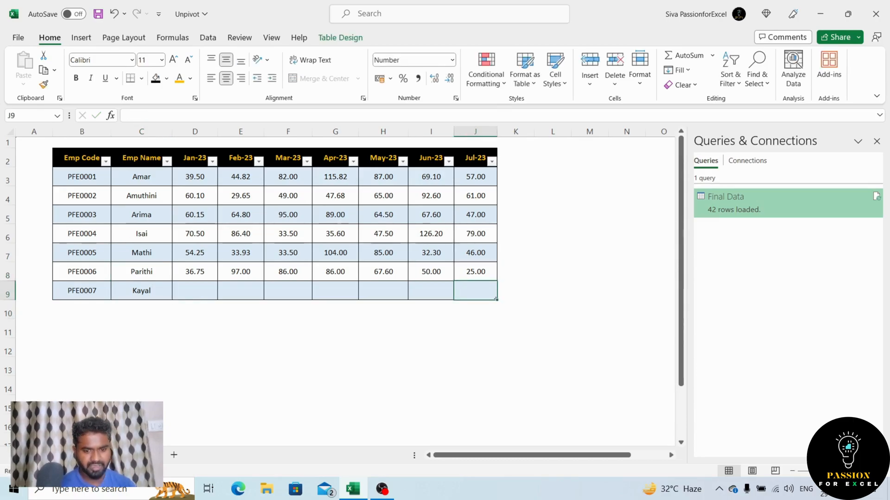
text(12)
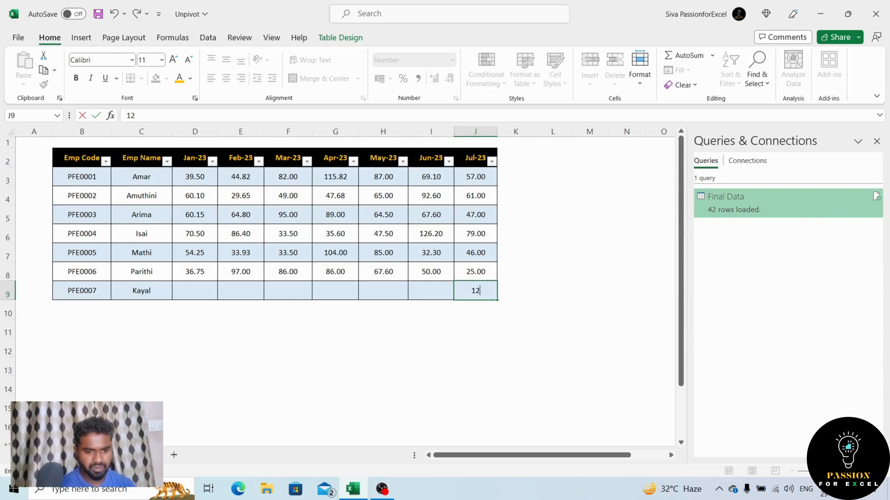
key(Return)
key(Up)
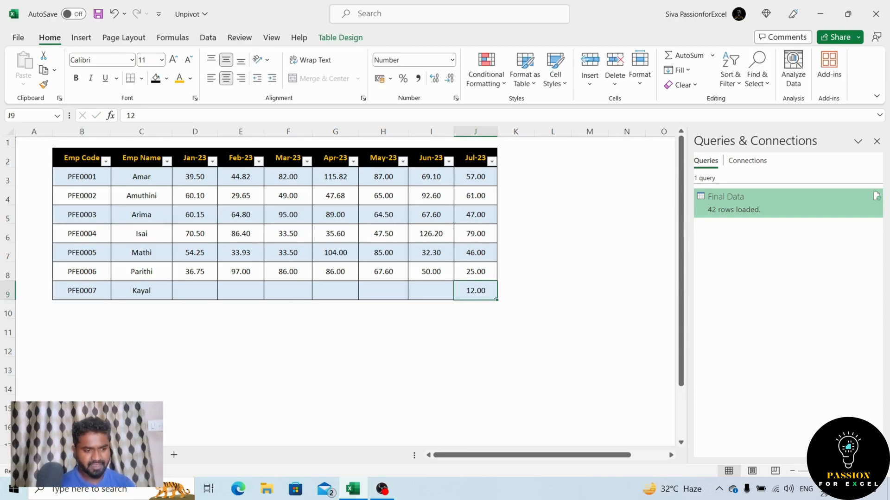
Refresh the loaded Final Data table on its own sheet and check its last row.
key(ctrl+Page_Down)
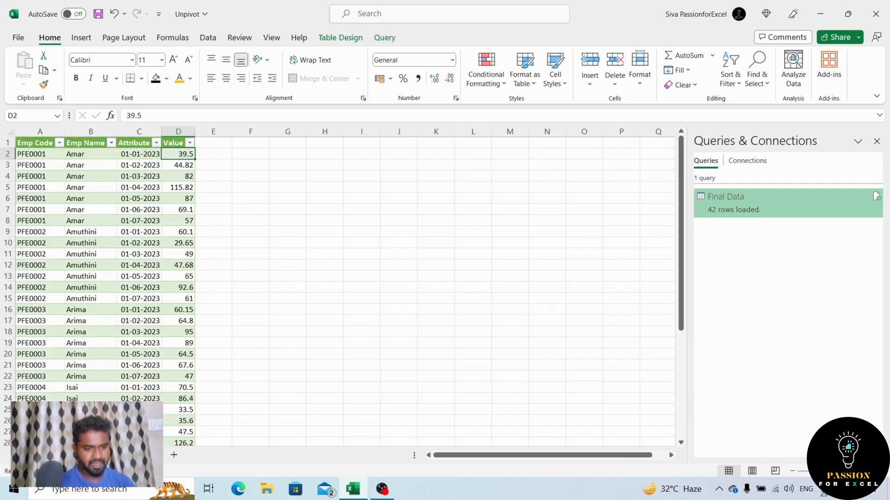
key(shift+F10)
key(r)
key(Down)
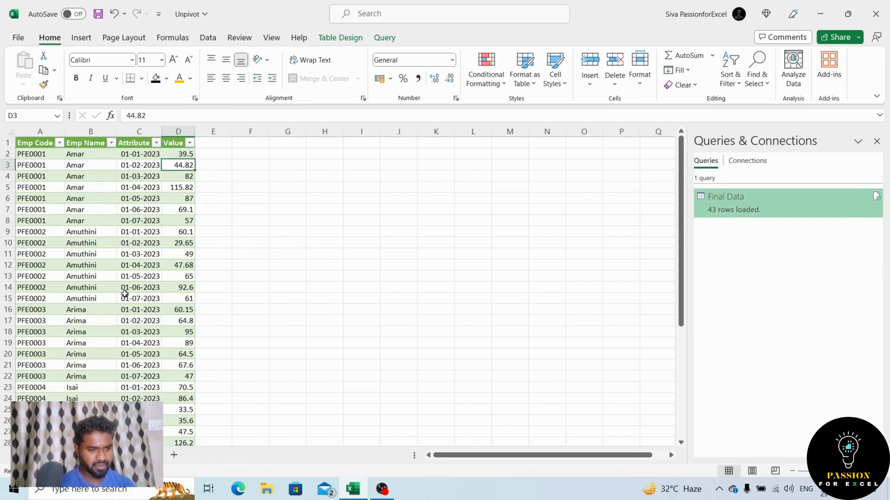
key(ctrl+Down)
key(Left)
key(Right)
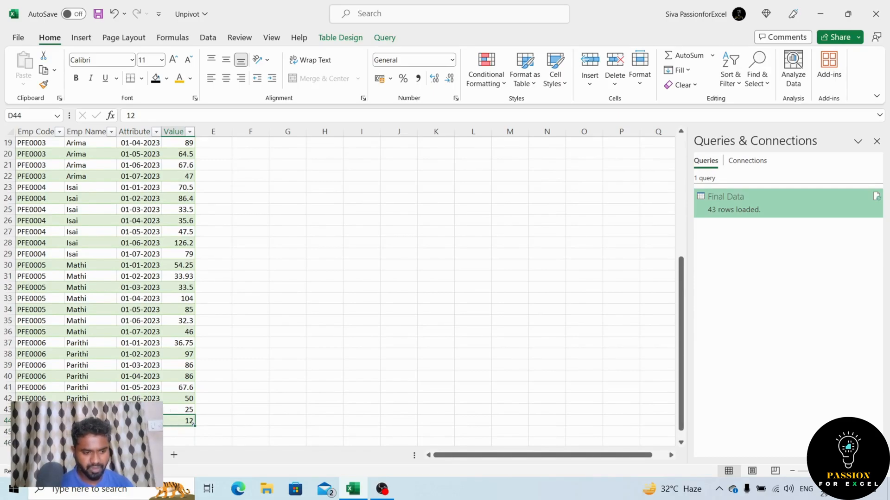
Format all dates in the Attribute column with the custom format mmm-yy and check the last row.
key(ctrl+Up)
key(Left)
key(Down)
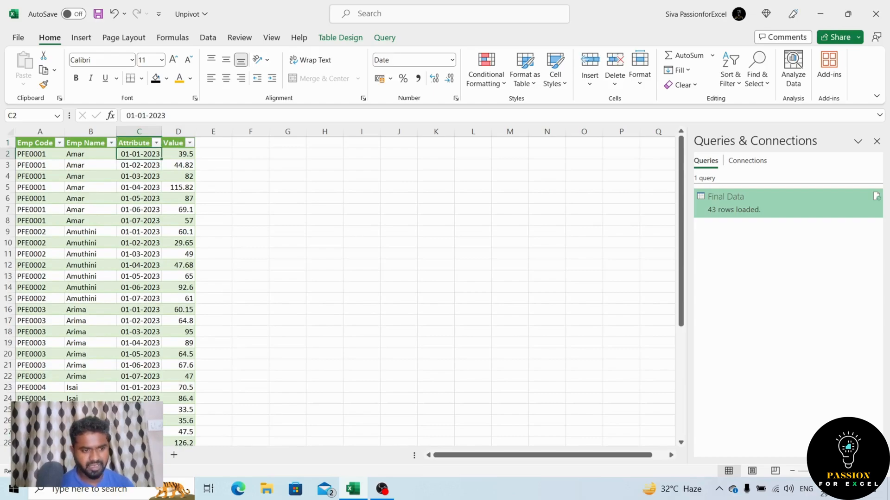
key(ctrl+shift+Down)
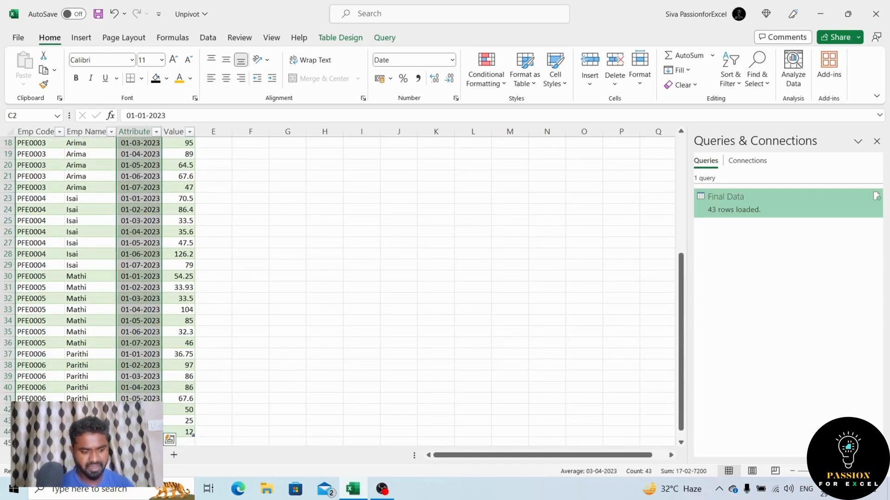
key(ctrl+1)
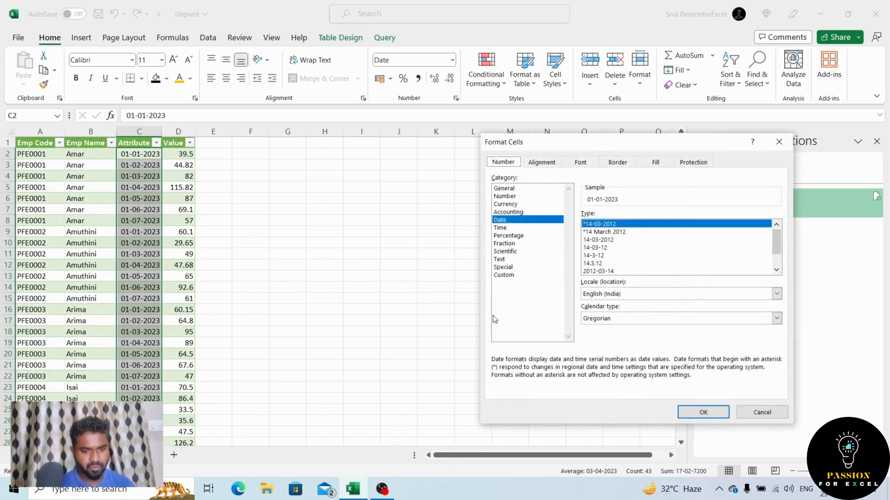
click(512, 275)
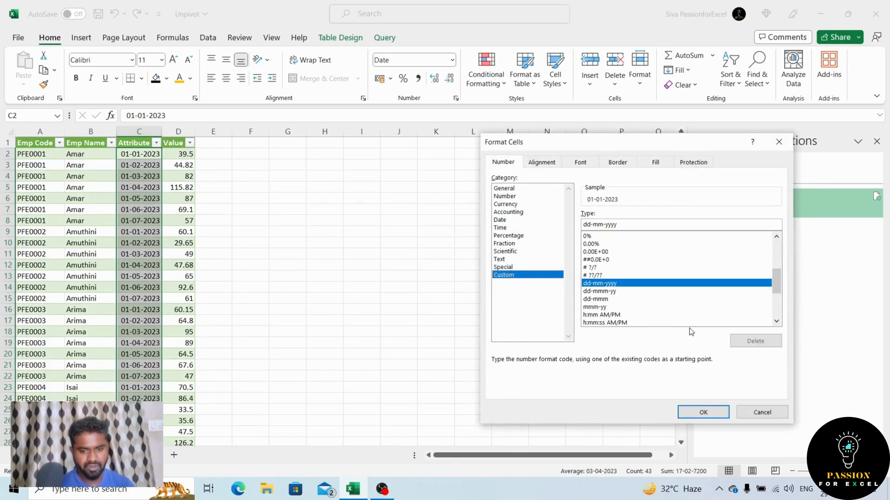
click(598, 308)
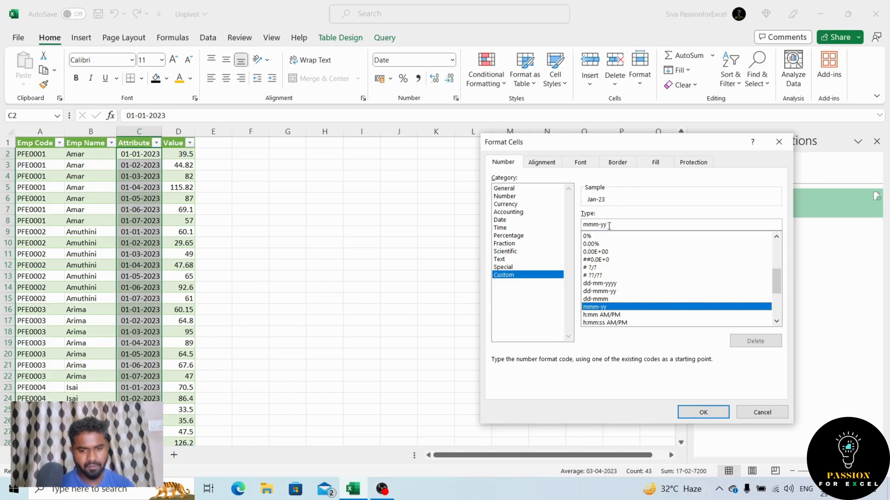
click(704, 413)
key(ctrl+Down)
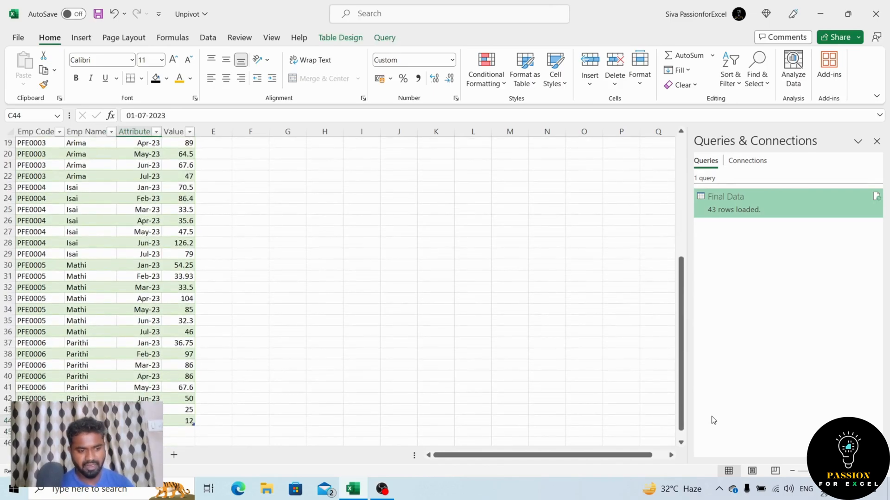
key(Left)
key(Right)
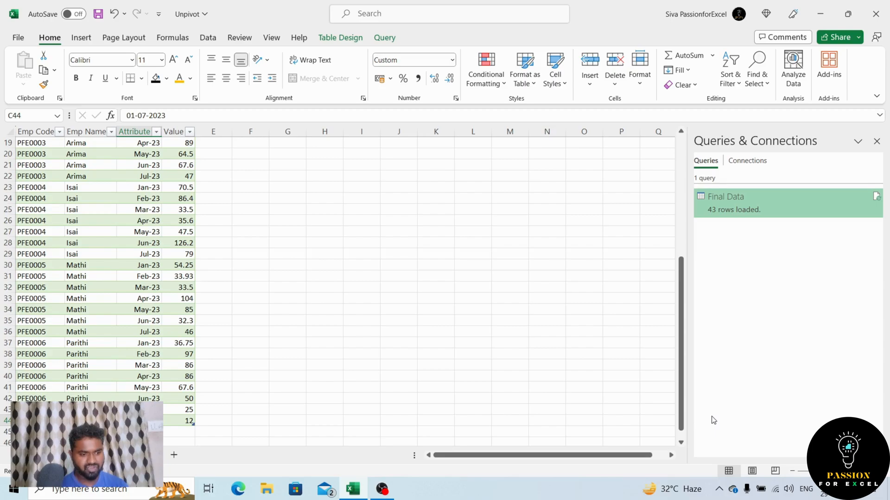
key(Right)
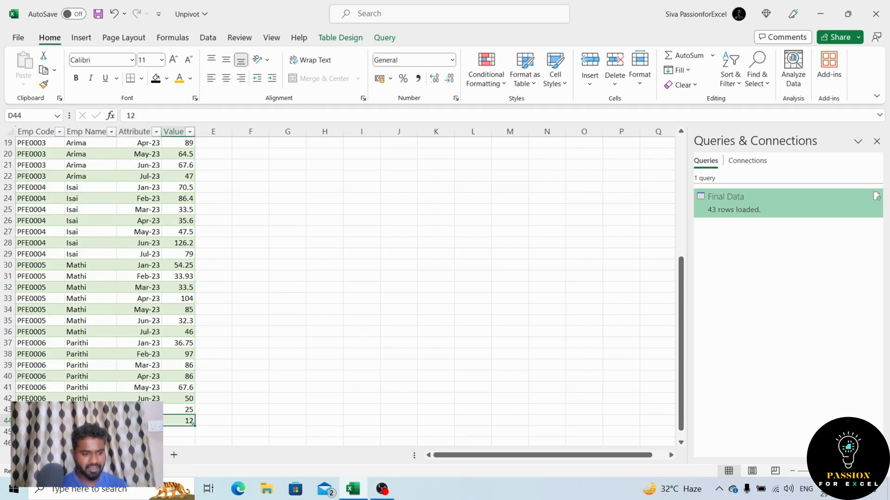
On the source sheet, fill the new employee's Jan-23 to Jun-23 cells, D9:I9, with 0 in one entry.
click(82, 455)
key(Left)
key(Left)
key(Left)
key(Left)
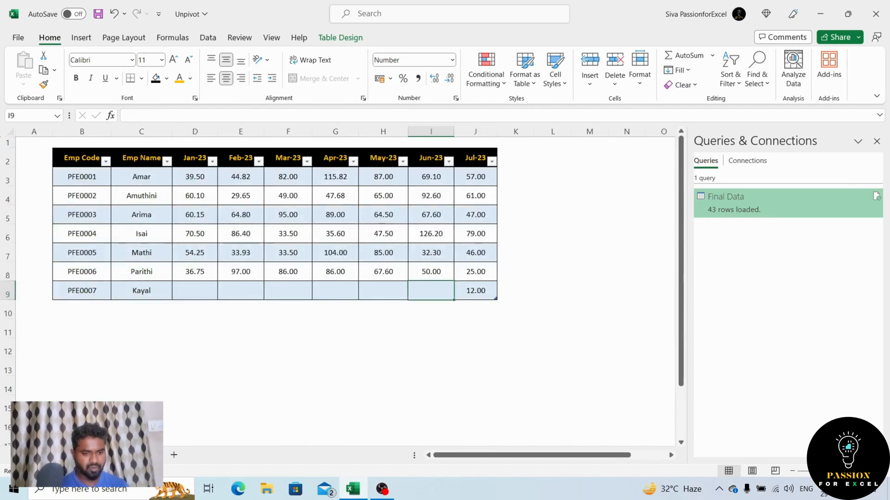
key(Left)
key(Left)
key(shift+Right)
key(shift+Right)
key(shift+Right)
key(shift+Right)
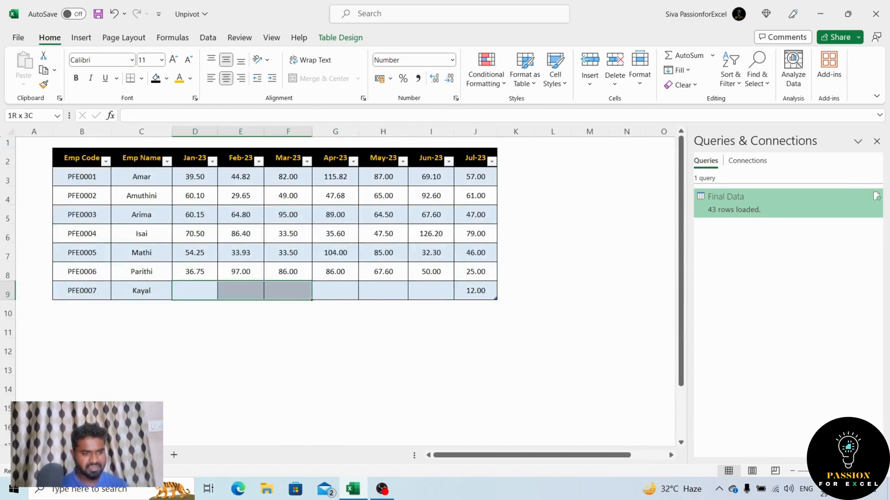
key(shift+Right)
key(Left)
key(Right)
key(shift+Right)
key(shift+Right)
key(shift+Right)
key(shift+Right)
key(shift+Right)
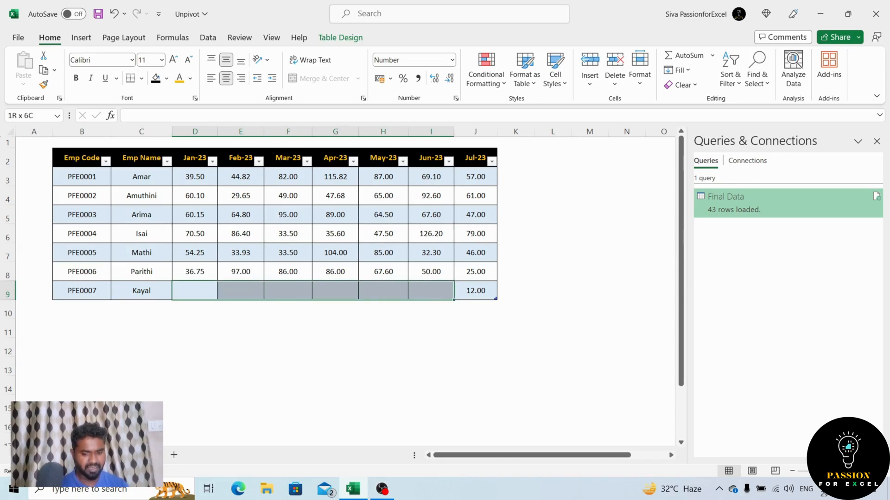
text(0)
key(ctrl+Return)
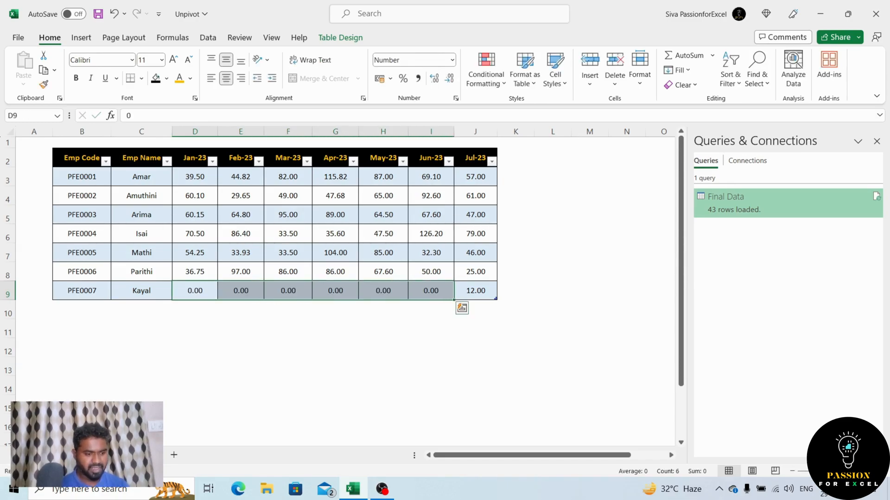
Examine the Attribute and Value entries in the last row of the loaded table before refreshing it.
key(ctrl+Page_Down)
key(Down)
key(Up)
key(Left)
key(Right)
key(Left)
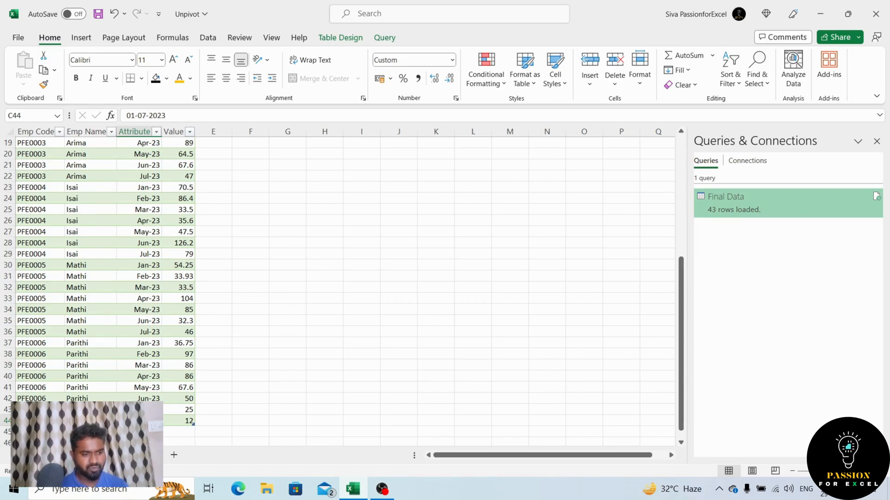
key(Right)
key(Left)
key(Up)
key(Down)
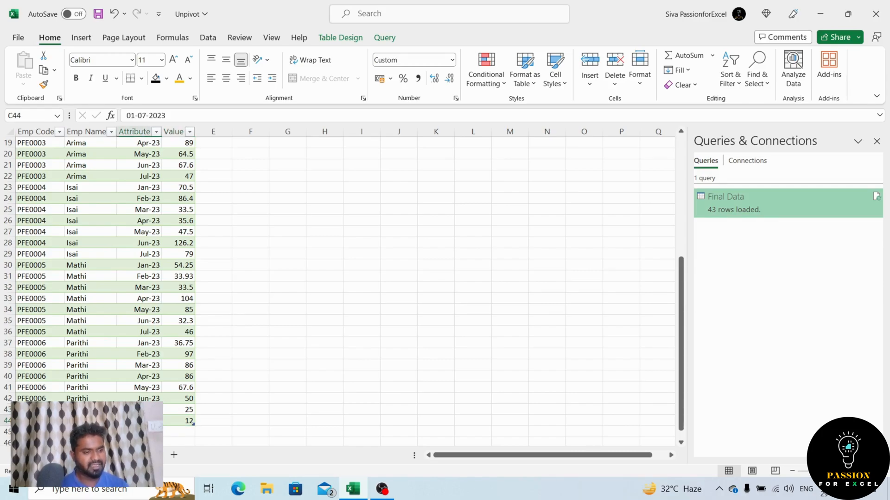
key(Right)
key(Left)
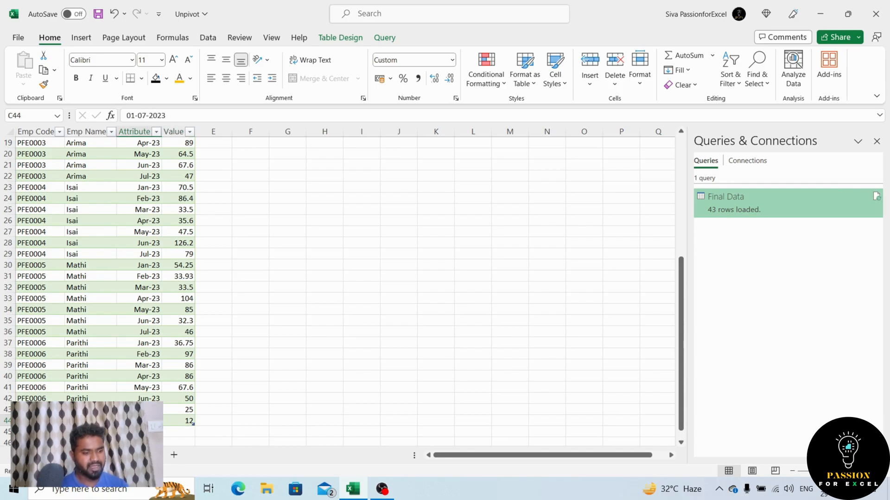
Compare with the source sheet's new employee row and refresh the loaded Final Data table.
key(ctrl+Page_Down)
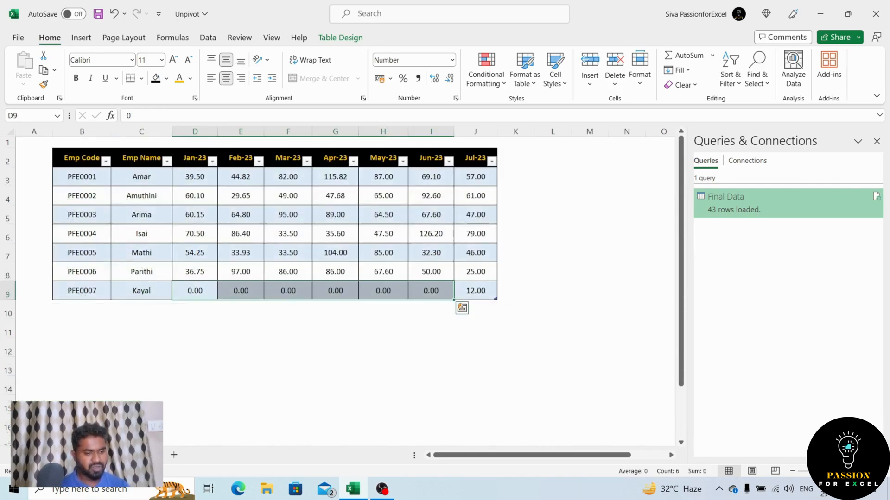
key(ctrl+Page_Up)
key(shift+F10)
key(r)
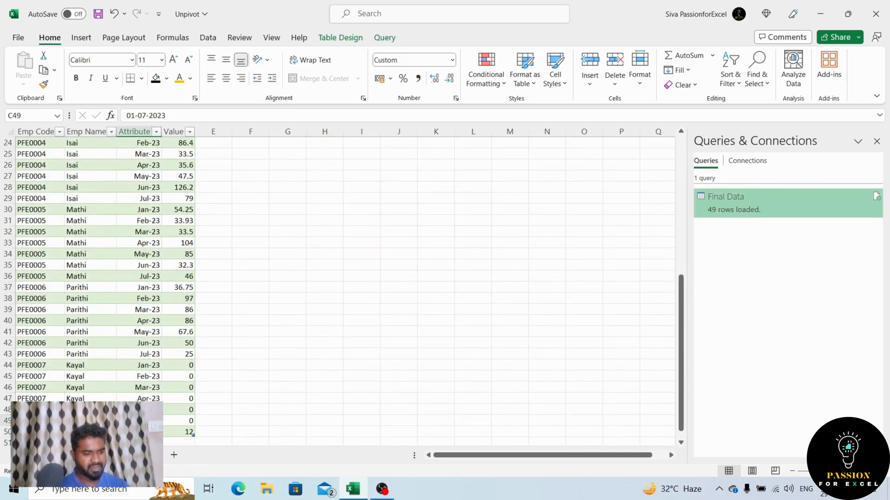
Examine the new employee's month and value rows at the end of the refreshed table.
key(Up)
key(Up)
key(Up)
key(Down)
key(Down)
key(Down)
key(Down)
key(Right)
key(Down)
key(Down)
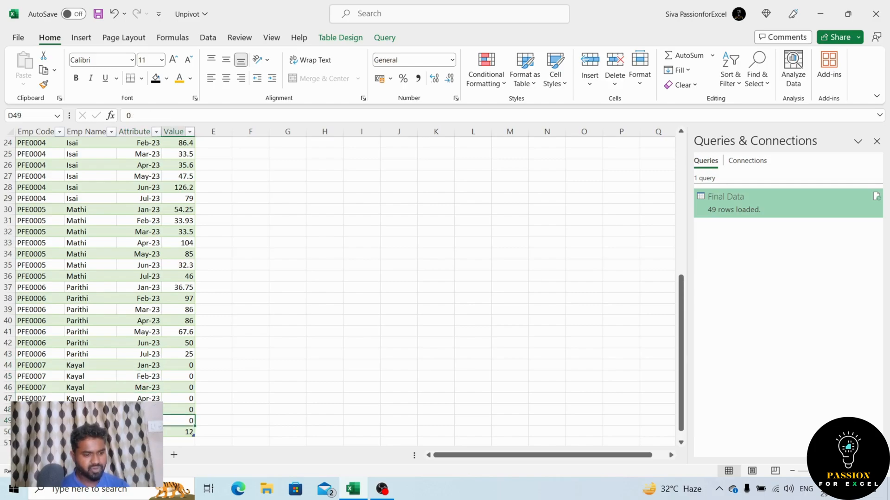
key(Down)
key(Left)
key(Right)
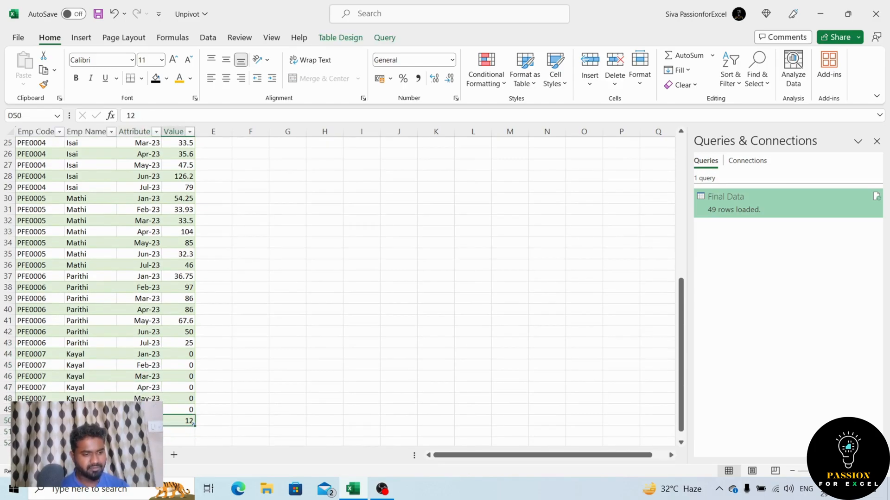
key(Left)
key(Right)
Check the Value column from its first row to its last and return to the Attribute header in C1.
key(ctrl+Up)
key(Down)
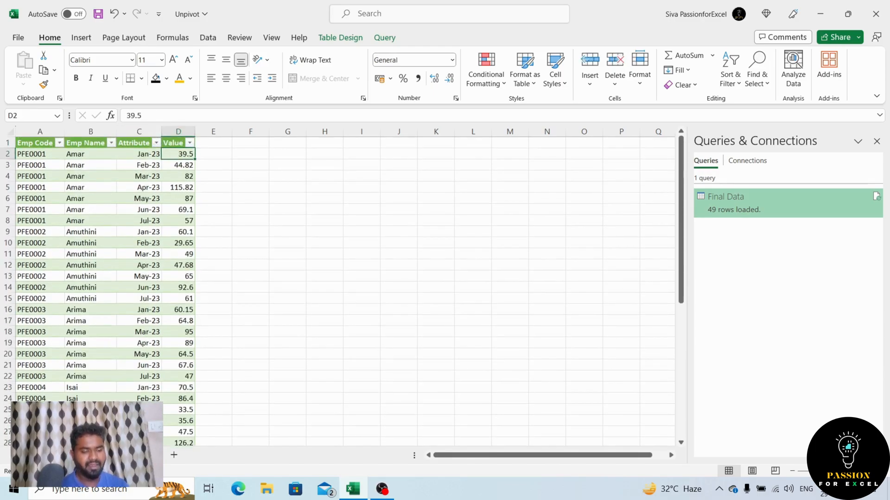
key(ctrl+Down)
key(ctrl+Up)
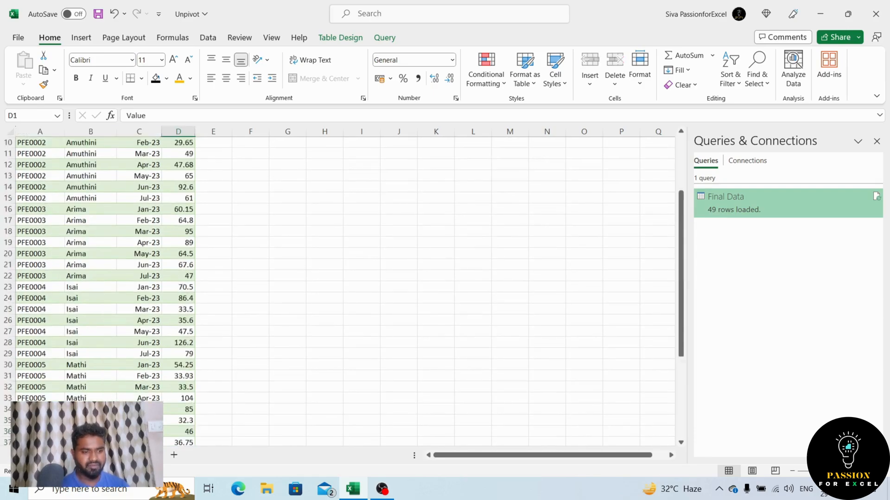
key(Left)
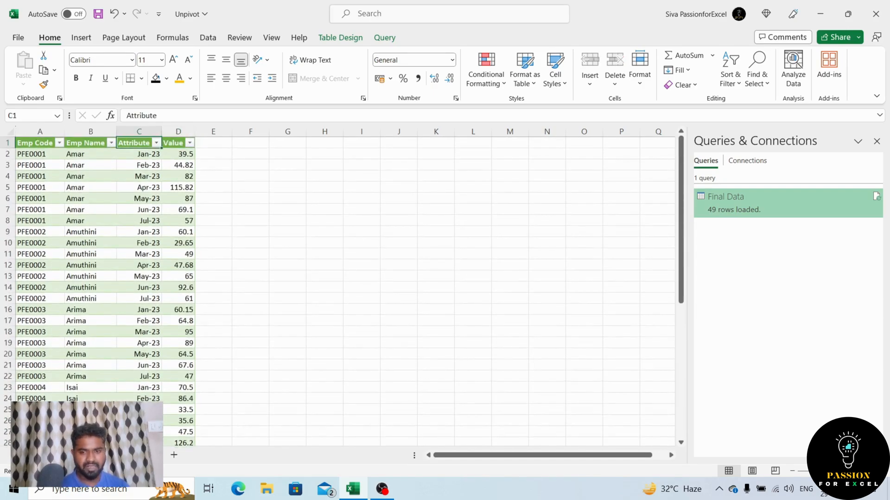